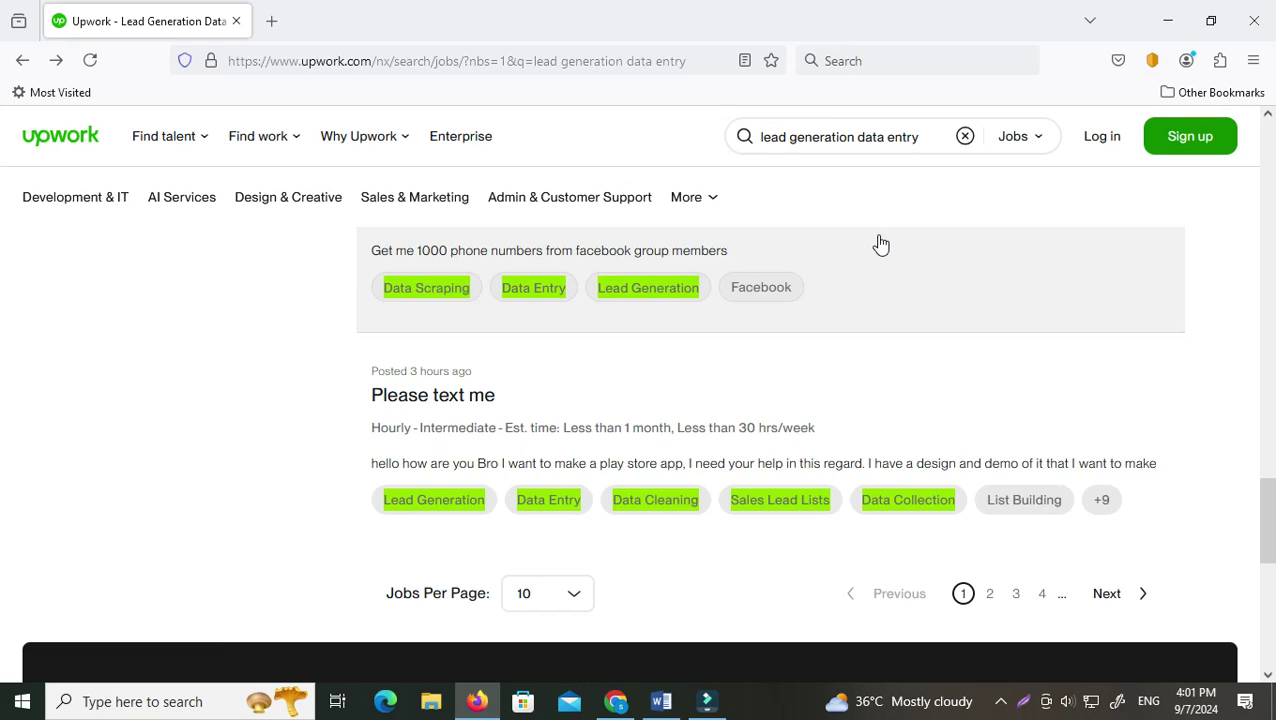
- Switch to Chrome and look over the Sharah Academy channel's playlists on YouTube
click(615, 701)
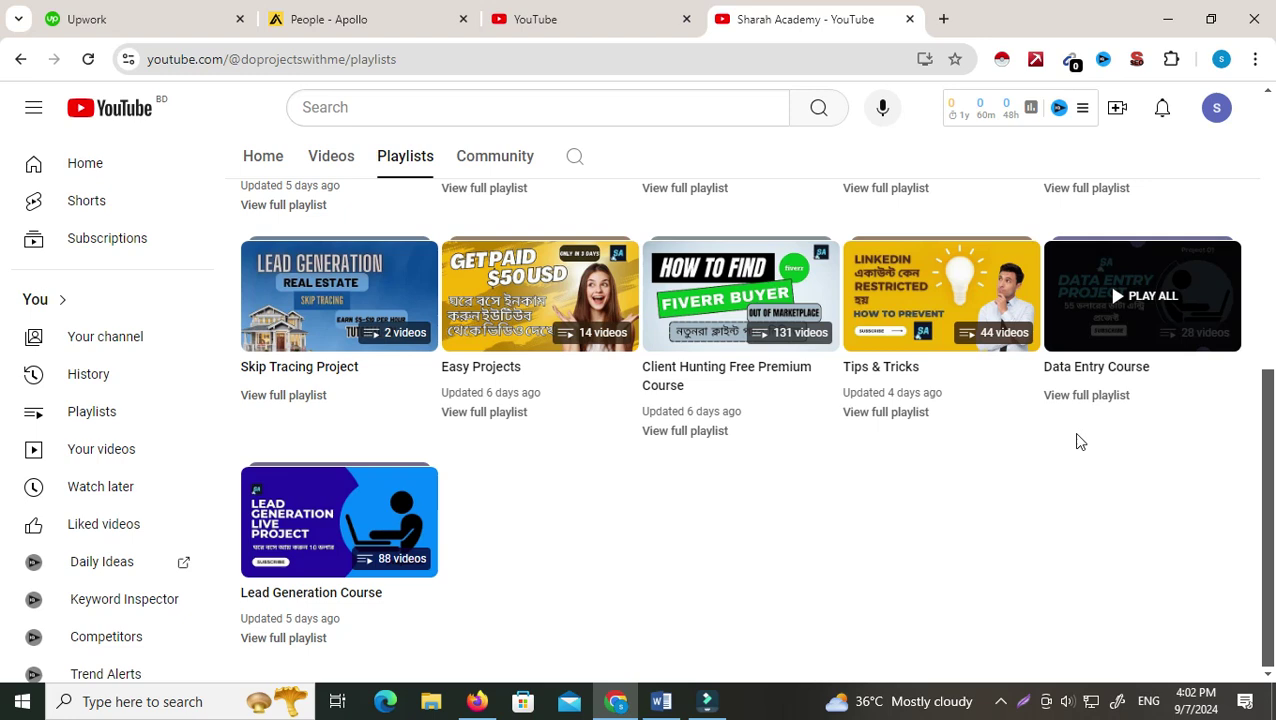
scroll(817, 584, up, 2)
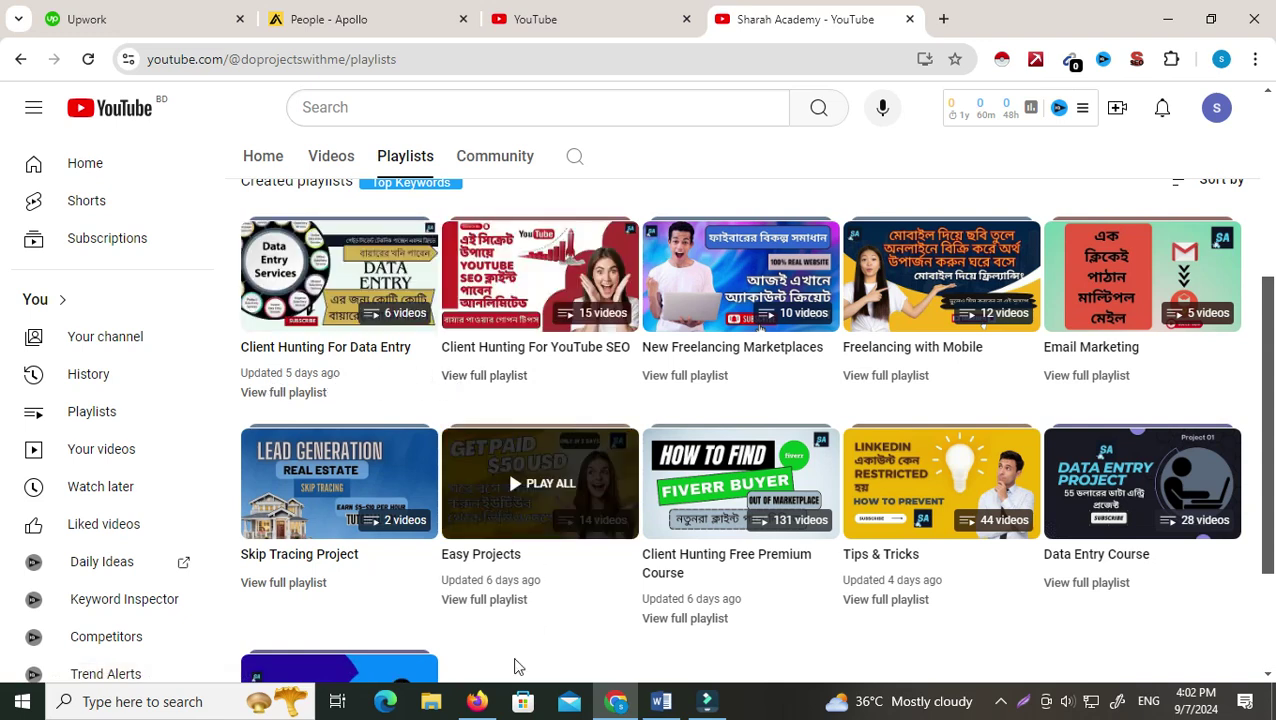
- Switch back to Firefox and browse the Upwork job posts found for "lead generation data entry"
click(477, 701)
scroll(766, 442, up, 10)
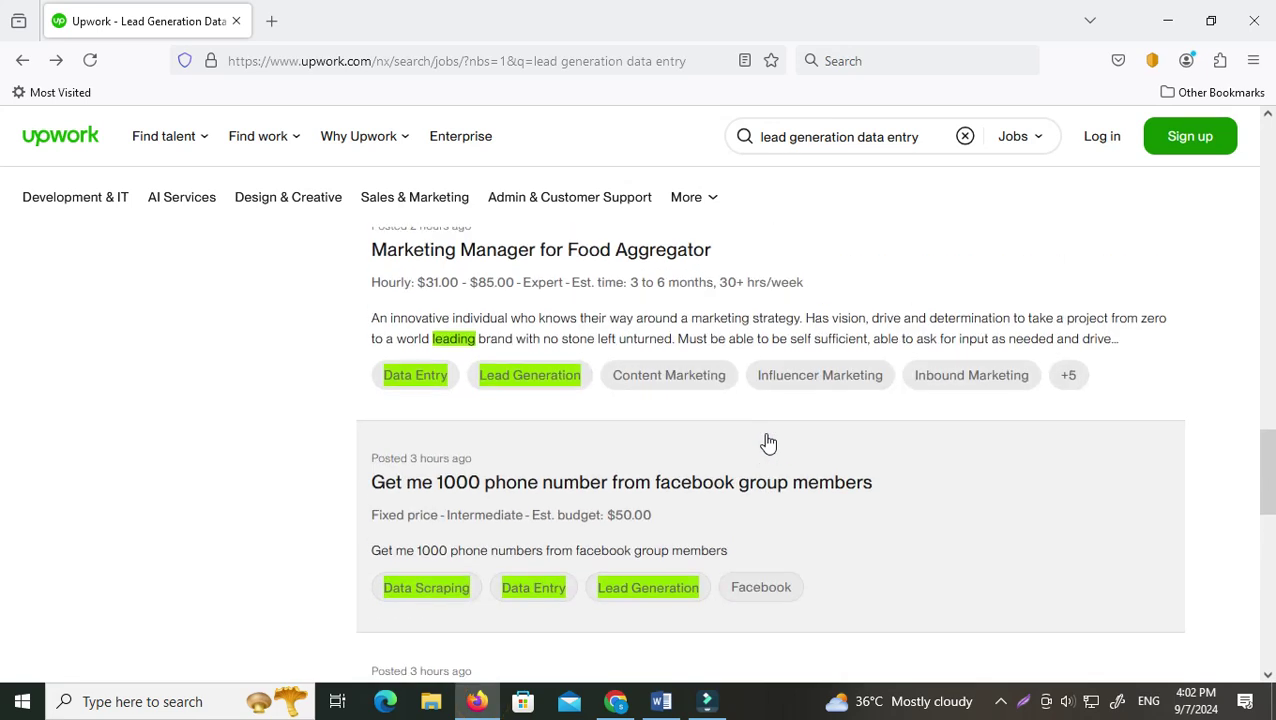
scroll(663, 450, up, 1)
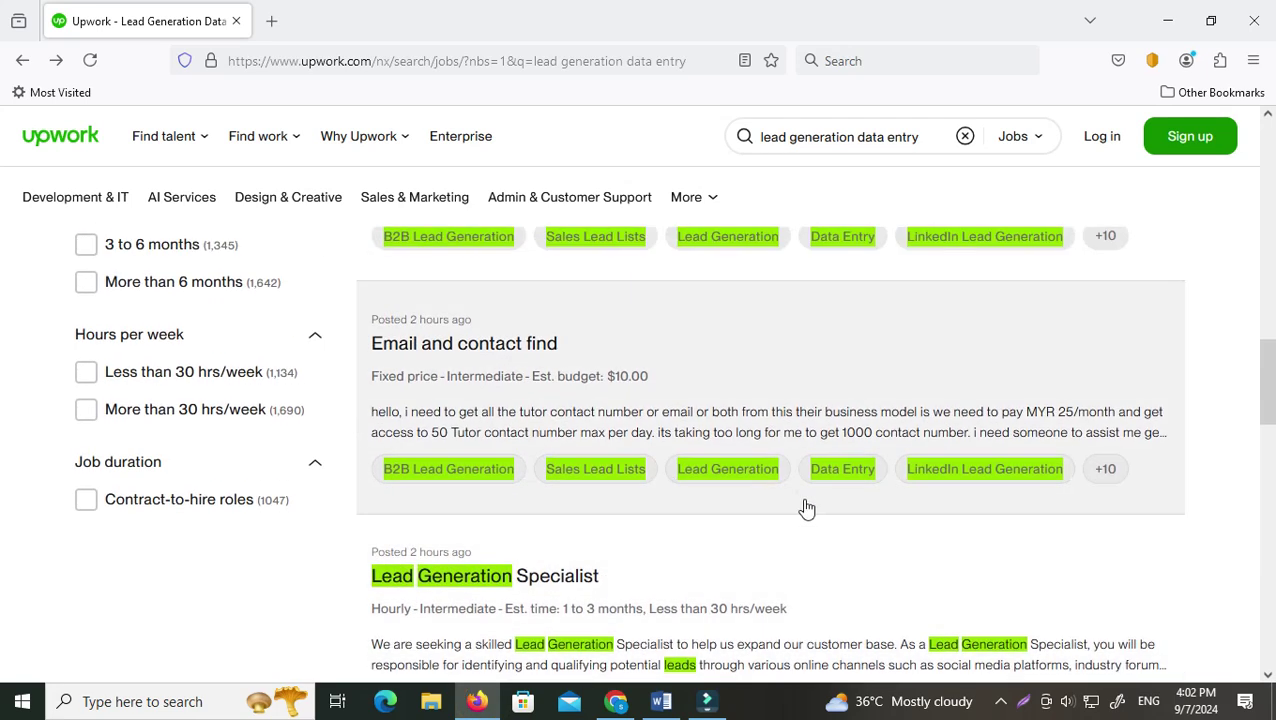
scroll(805, 509, down, 2)
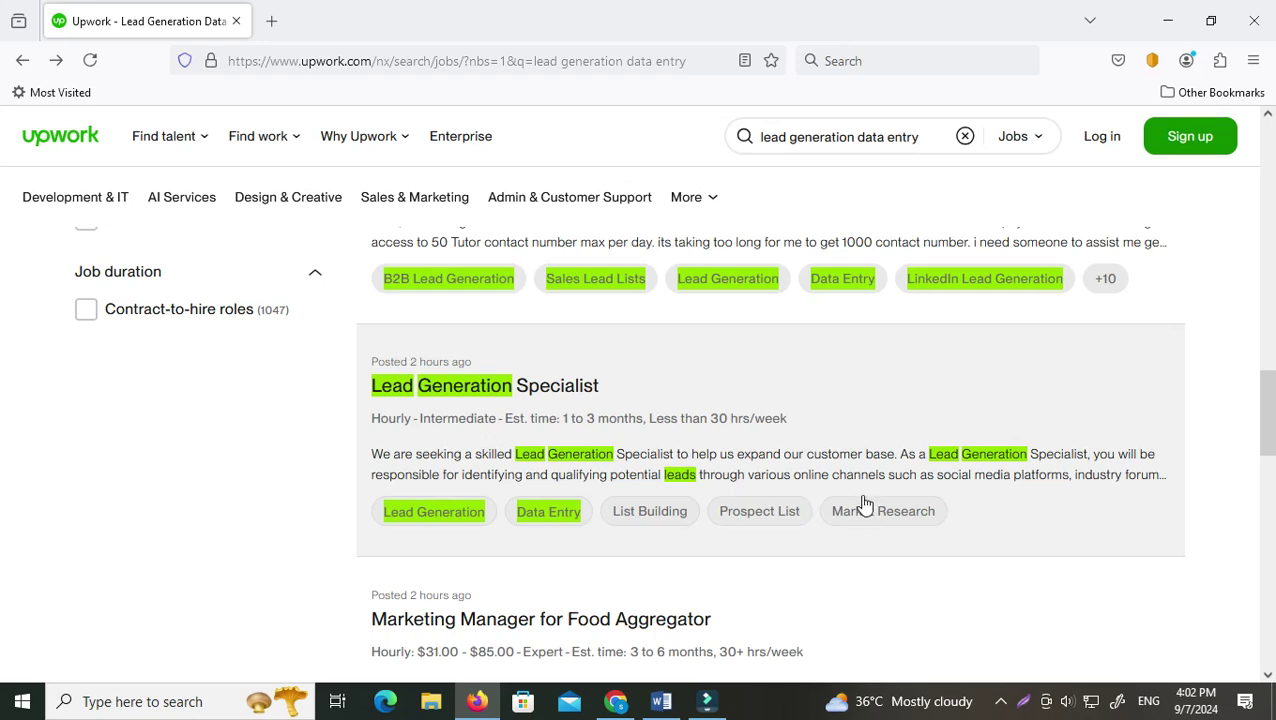
scroll(860, 504, up, 2)
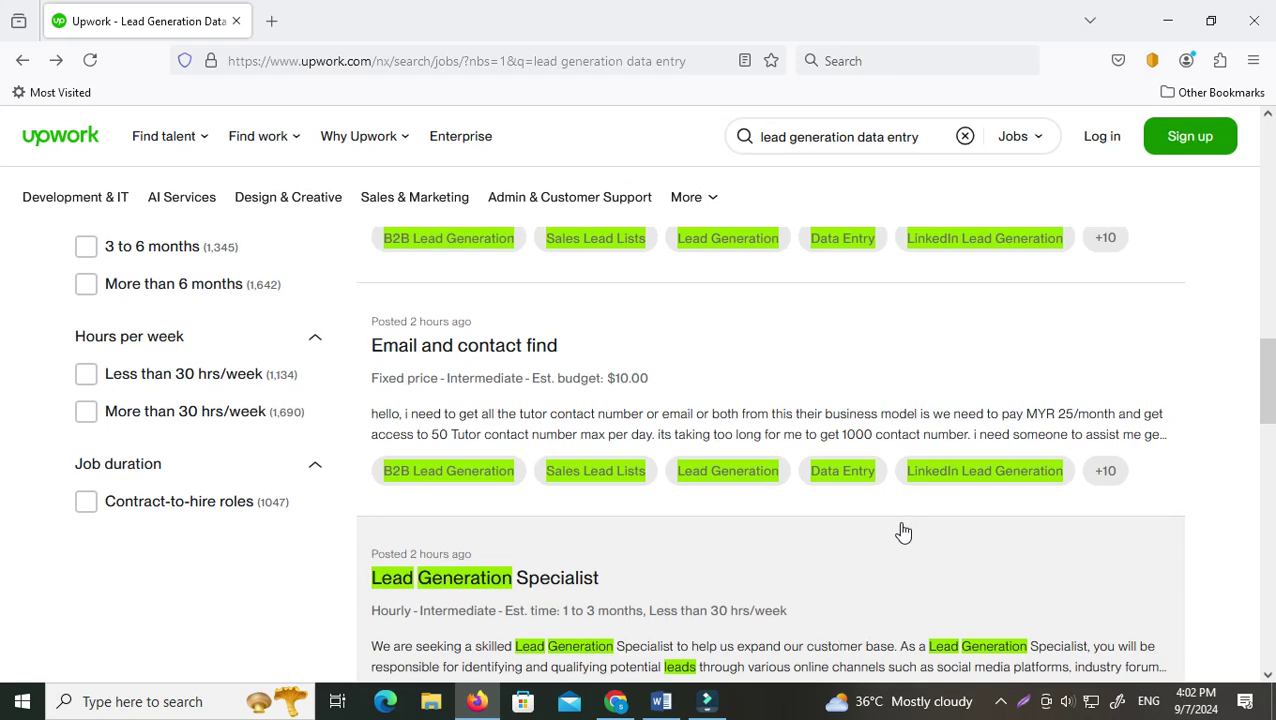
scroll(903, 533, up, 3)
scroll(903, 533, up, 3)
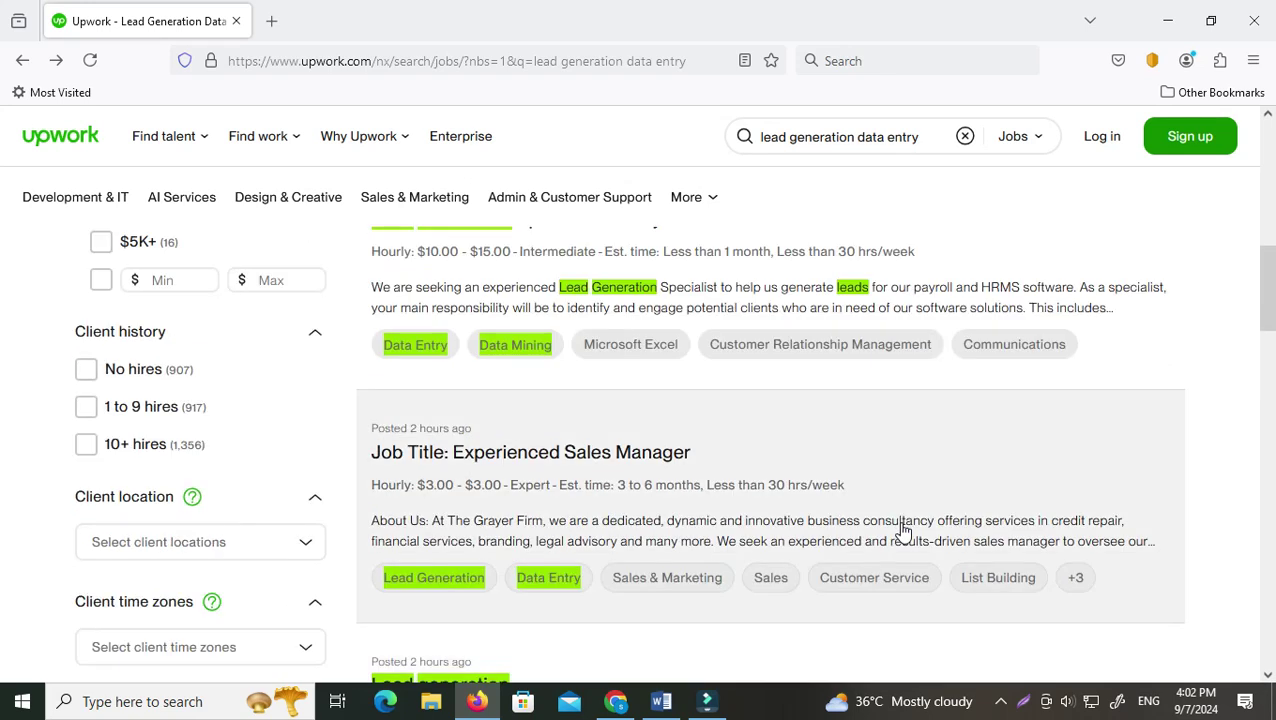
- Show the suggestions for the "lead generation data entry" query and examine the budgets and requirements of the listed jobs
click(938, 140)
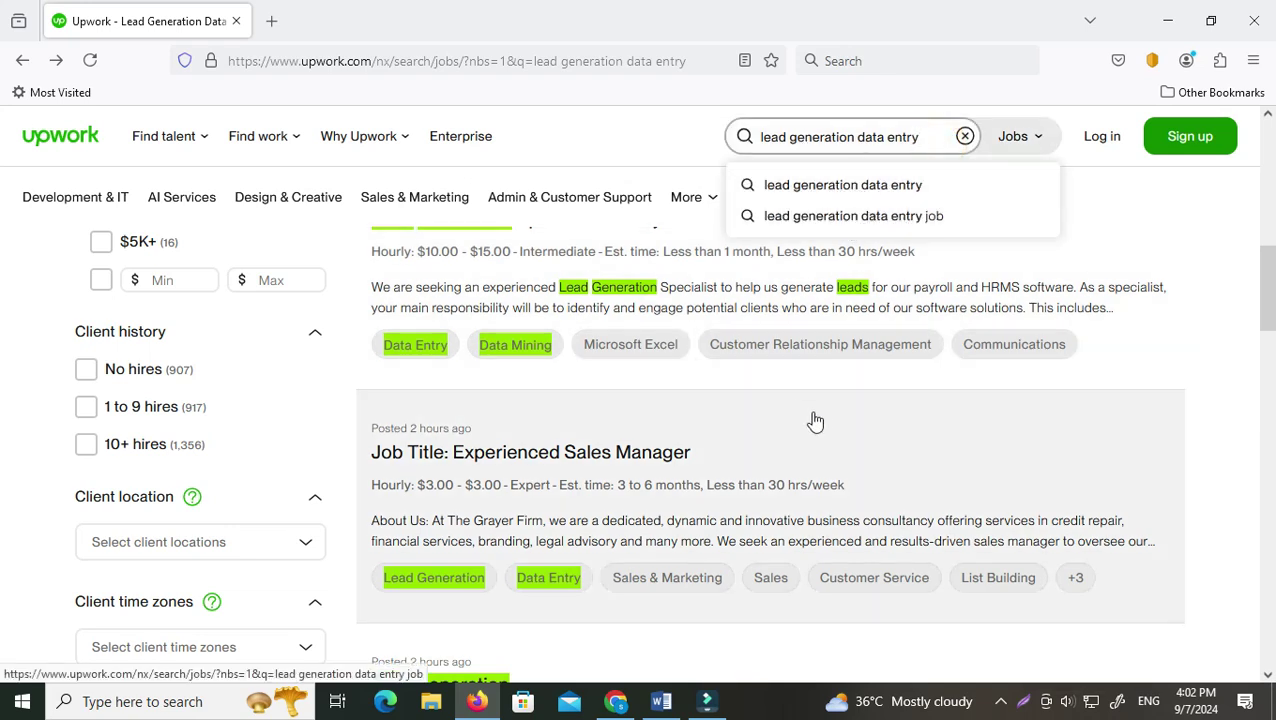
scroll(787, 487, up, 4)
scroll(638, 462, down, 2)
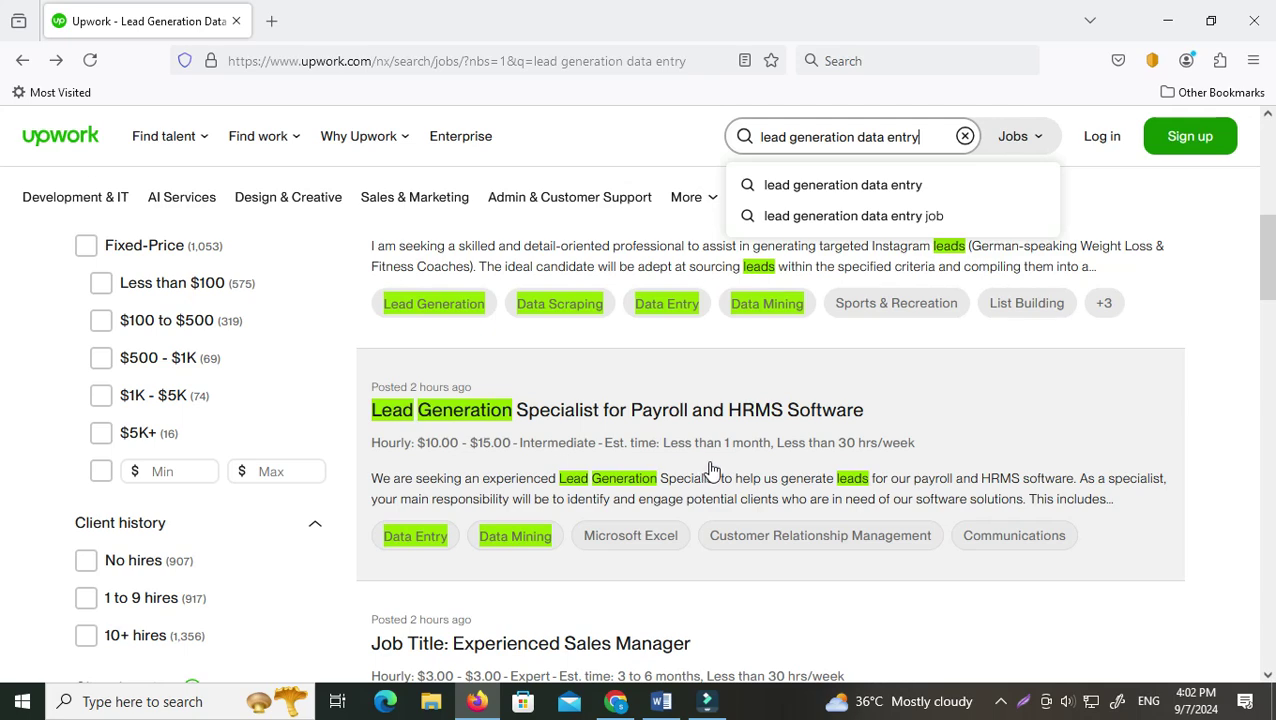
scroll(396, 407, down, 2)
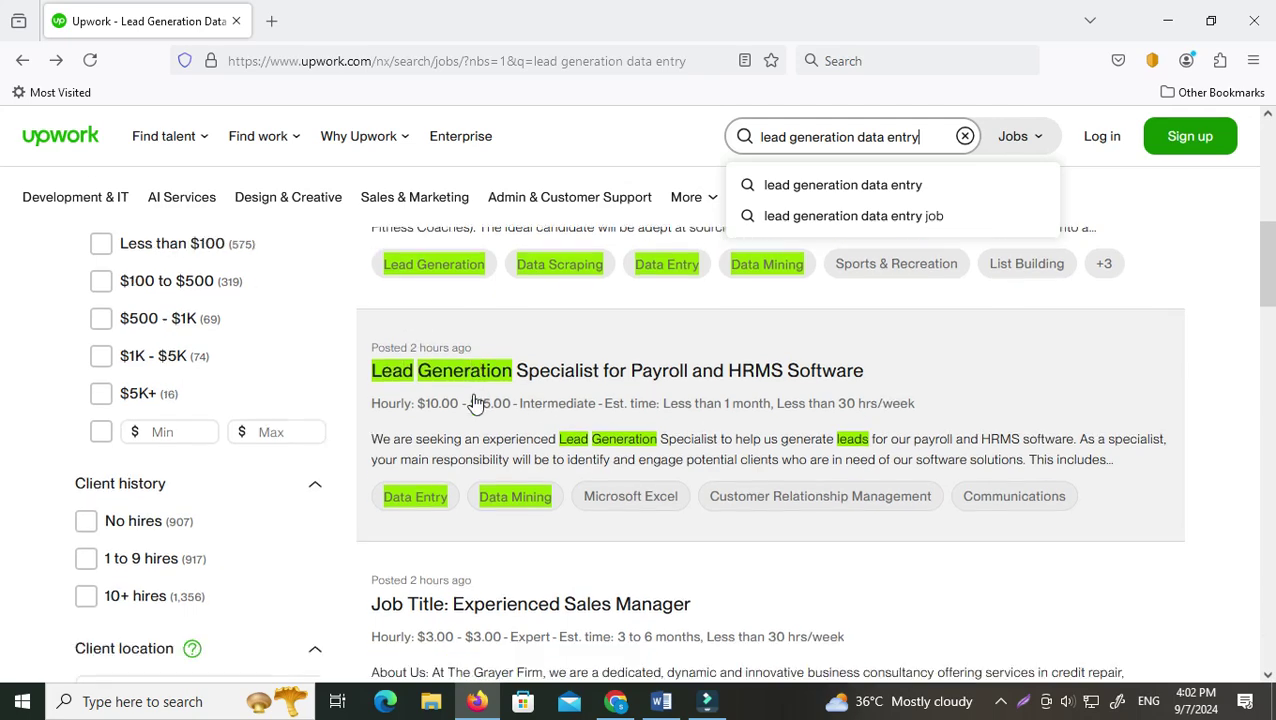
scroll(515, 520, down, 2)
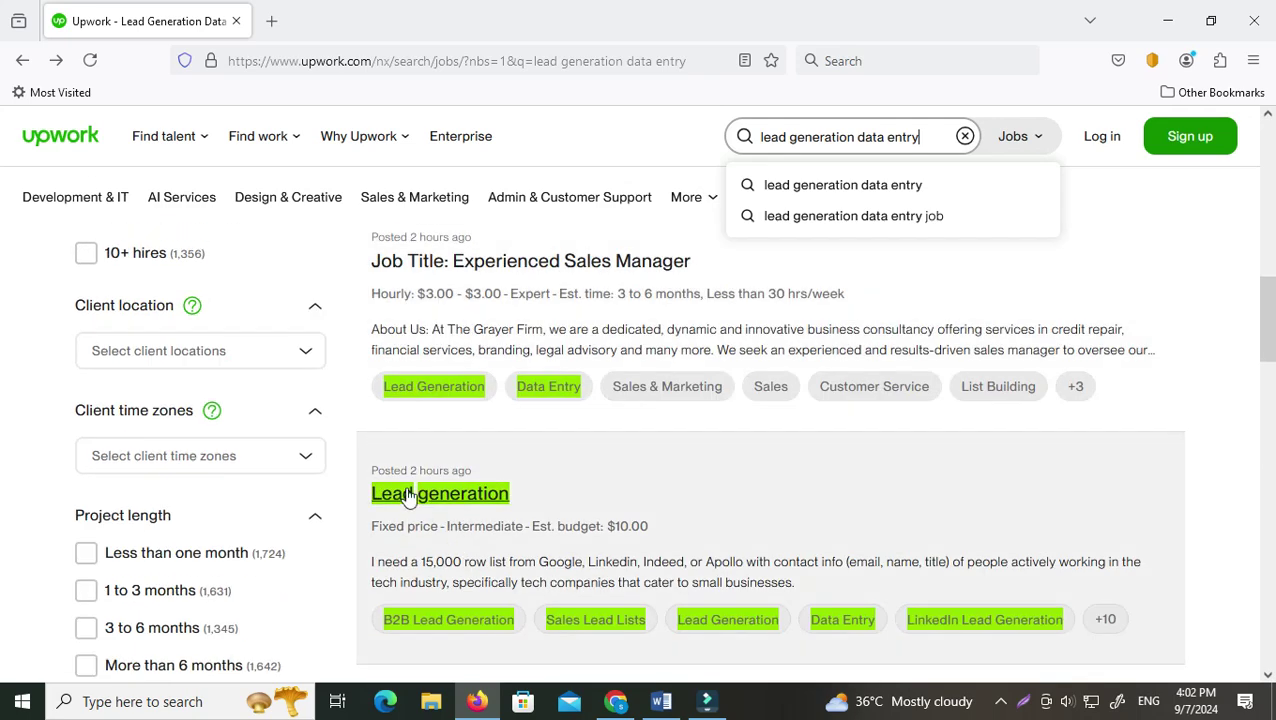
scroll(500, 540, down, 3)
scroll(476, 580, down, 7)
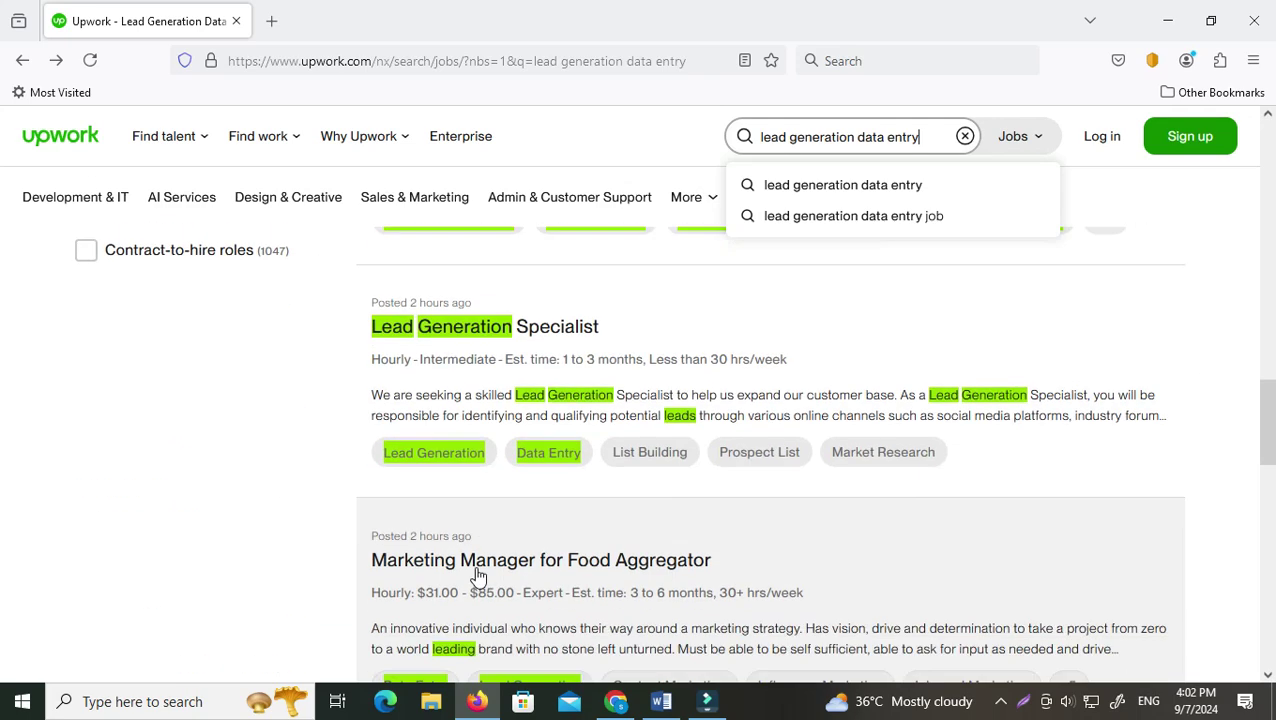
scroll(478, 575, down, 2)
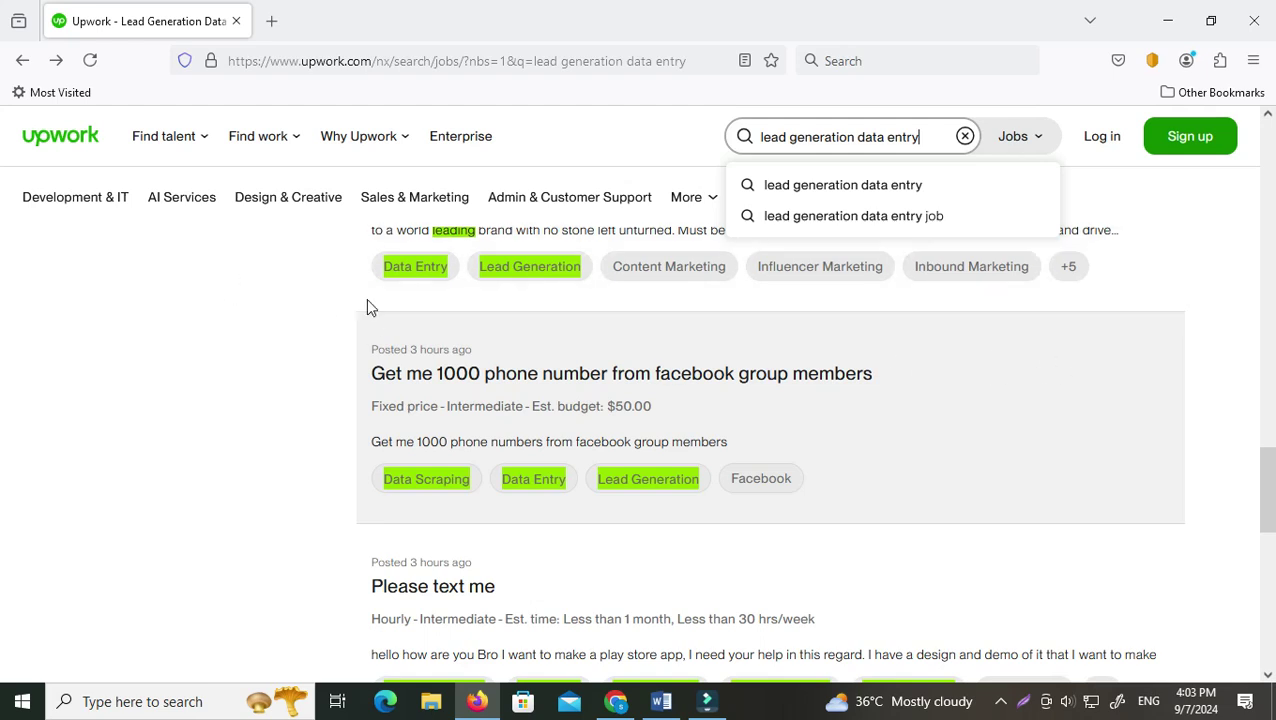
scroll(949, 512, up, 4)
scroll(949, 512, up, 8)
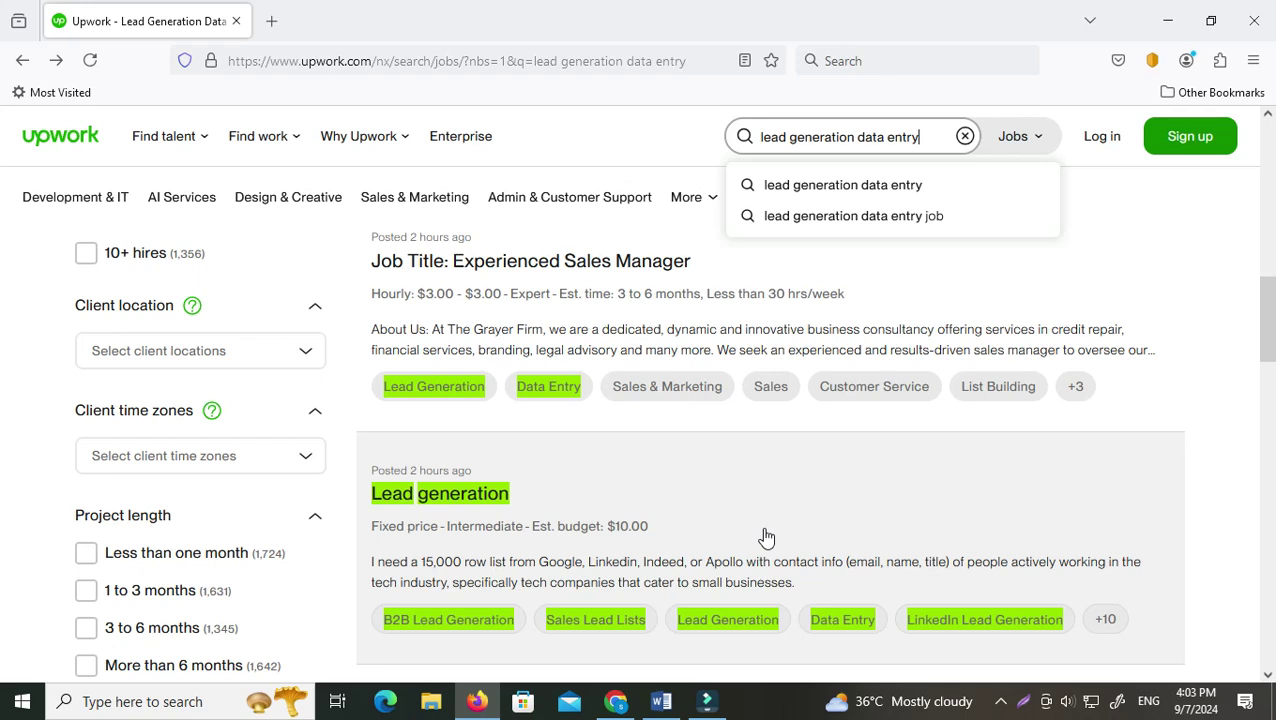
scroll(766, 538, up, 2)
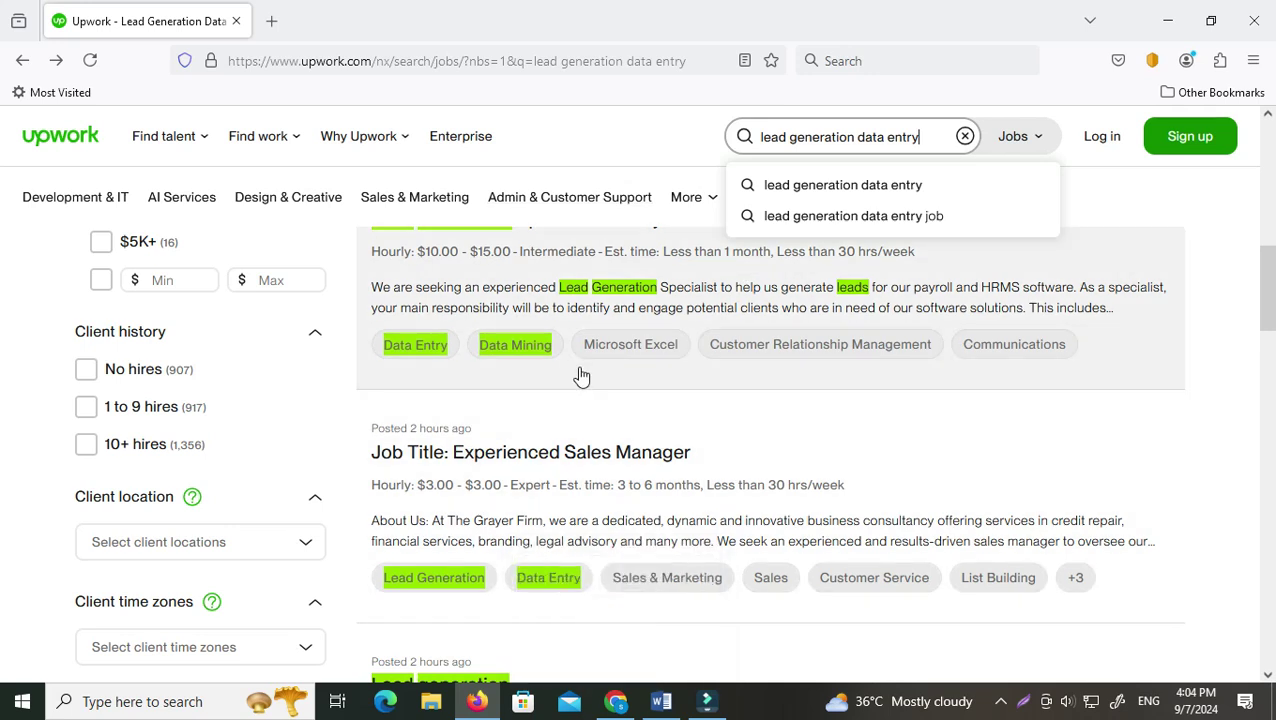
- Check the YouTube playlists in Chrome once more, and return to Firefox to review the Upwork lead generation posts
click(616, 701)
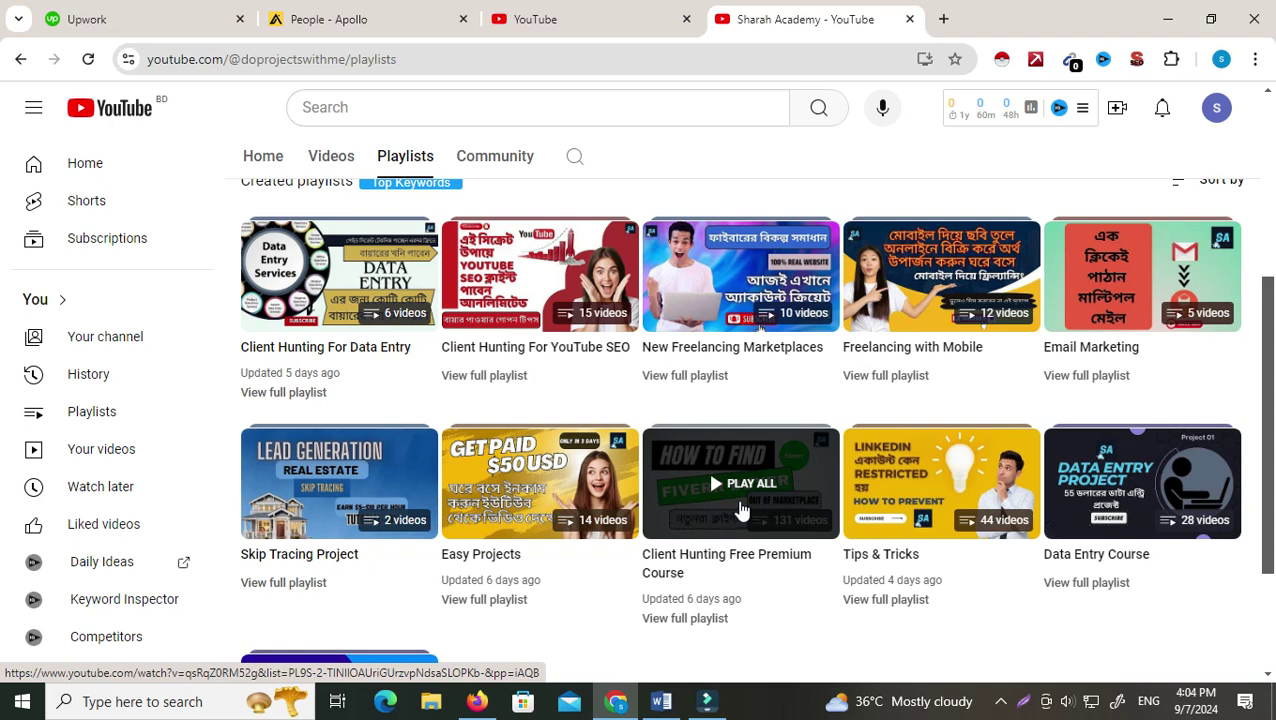
click(477, 702)
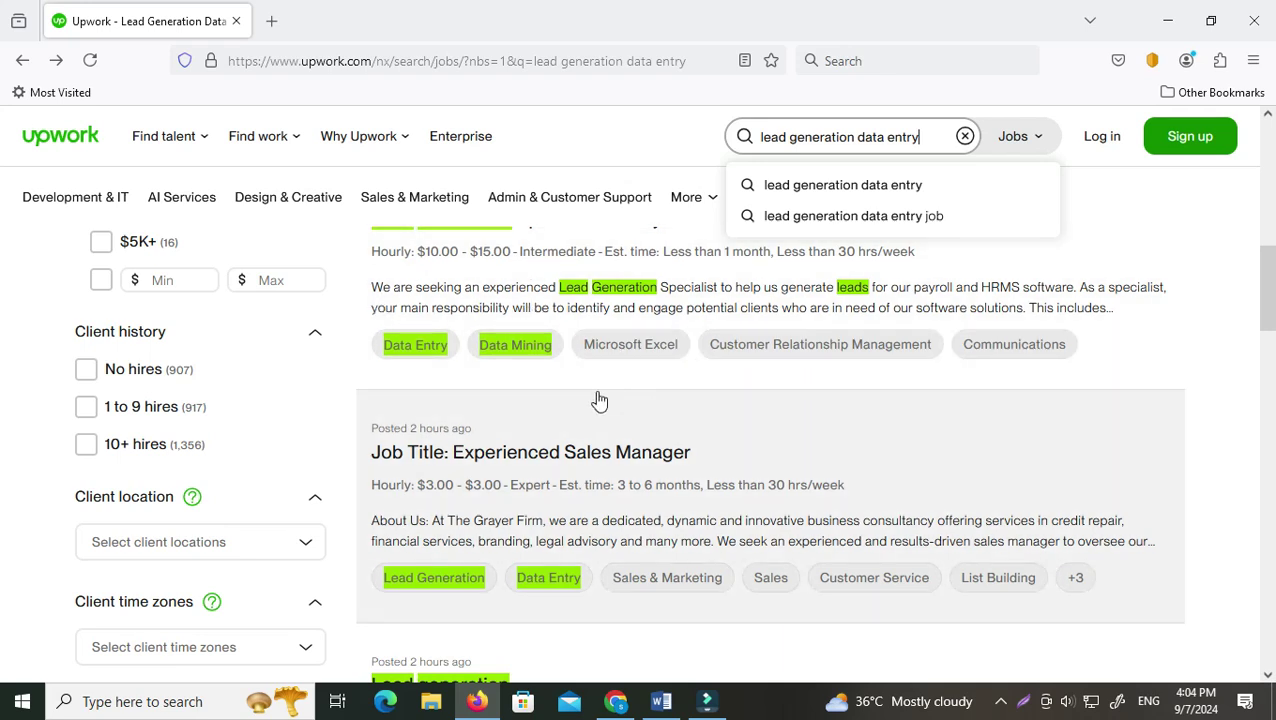
scroll(620, 490, up, 3)
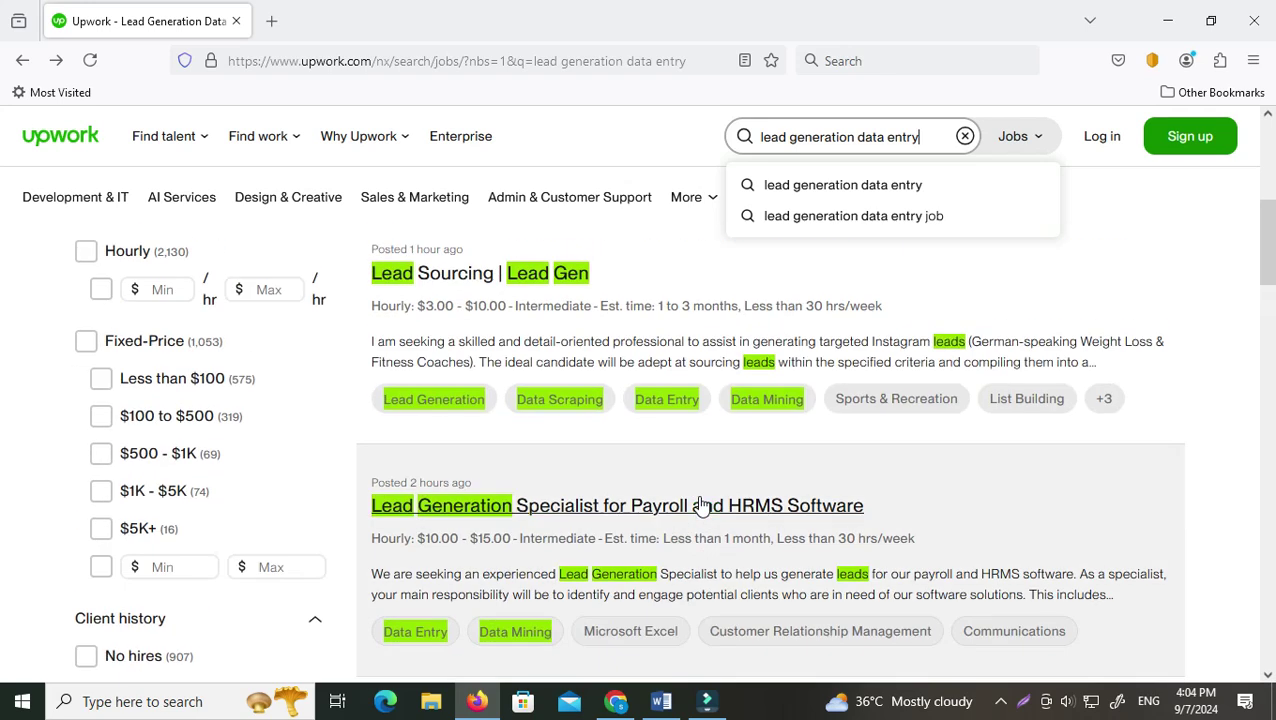
scroll(598, 478, up, 3)
scroll(749, 518, down, 6)
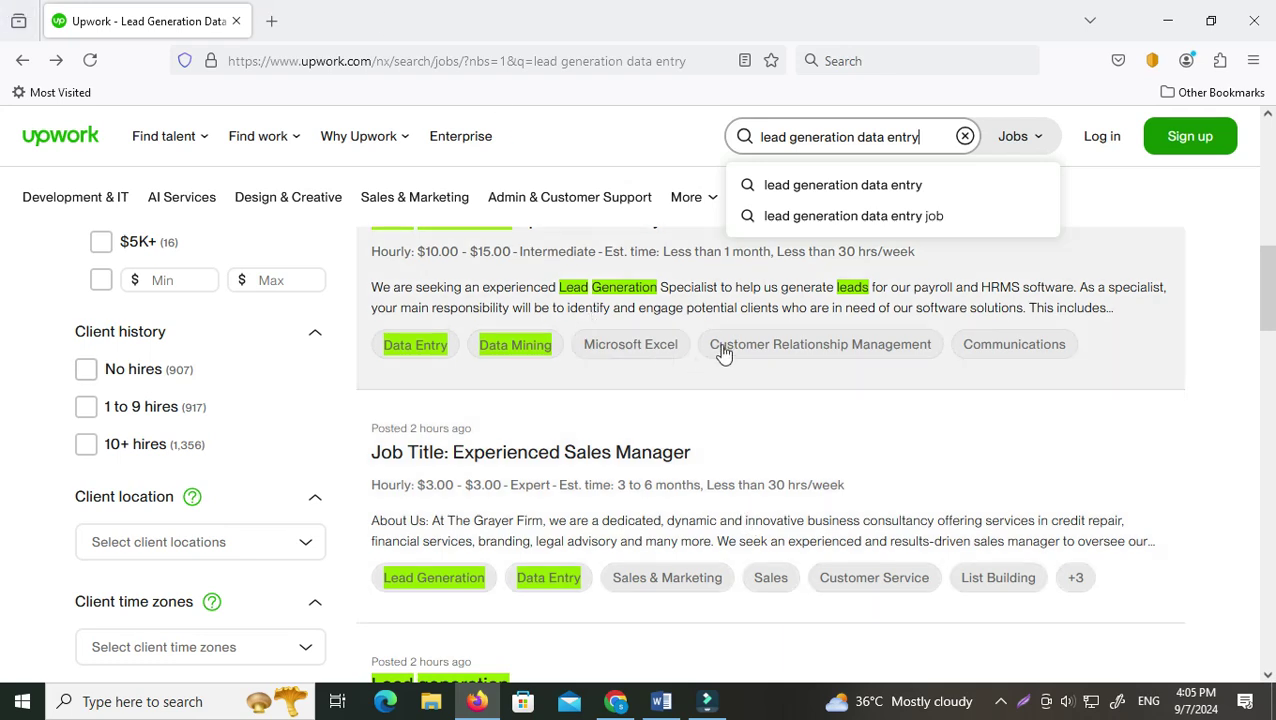
- Switch to Word and read the client's lead requirements and budget in project requirements.docx
click(661, 701)
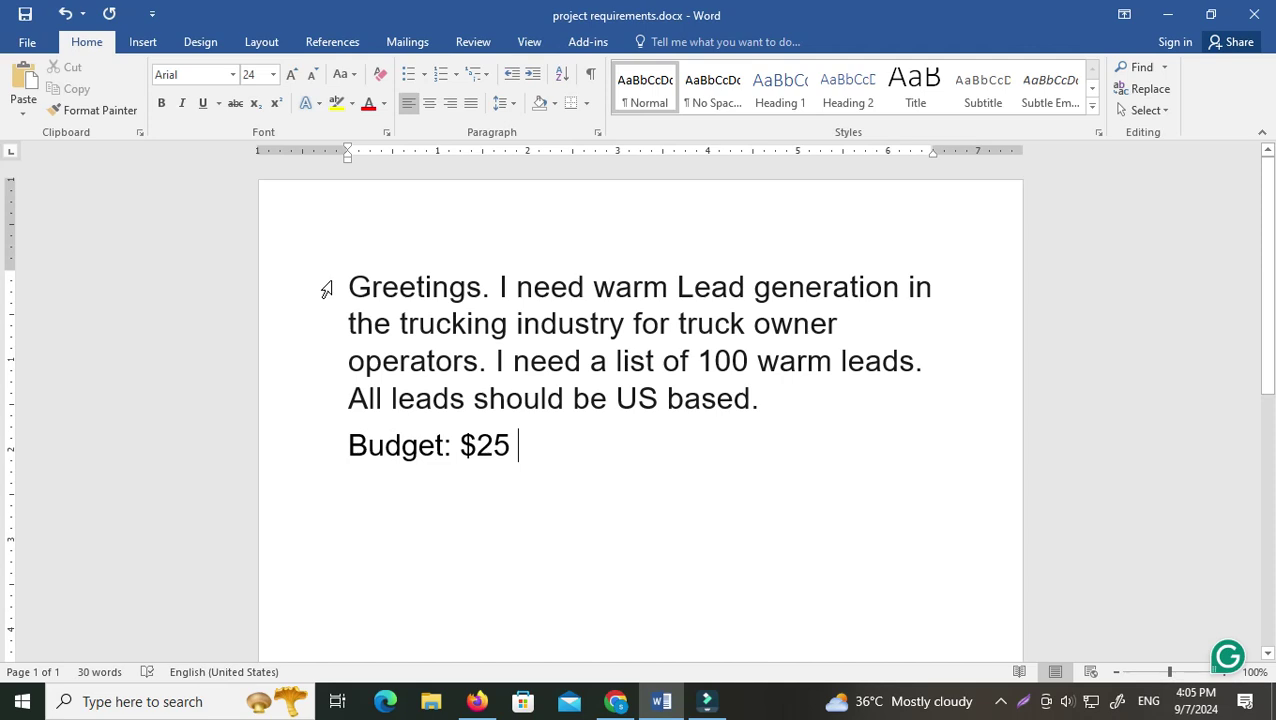
mouse_move(535, 293)
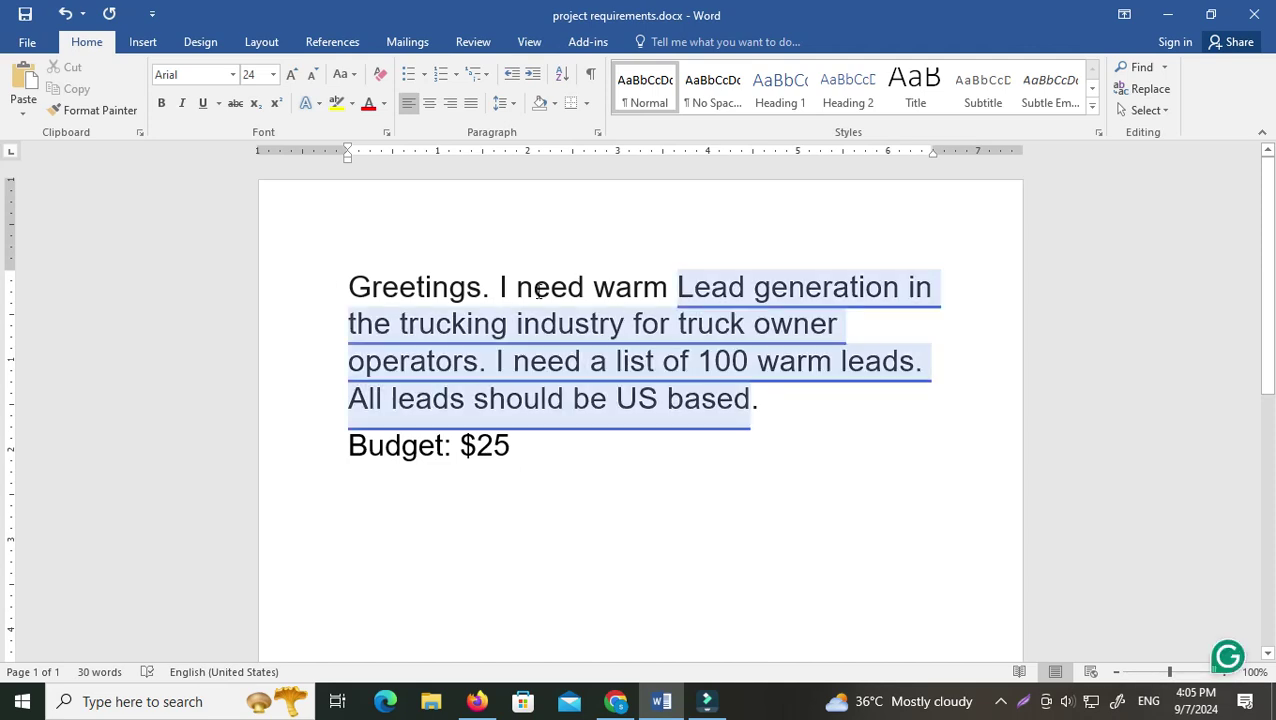
mouse_move(441, 362)
click(561, 473)
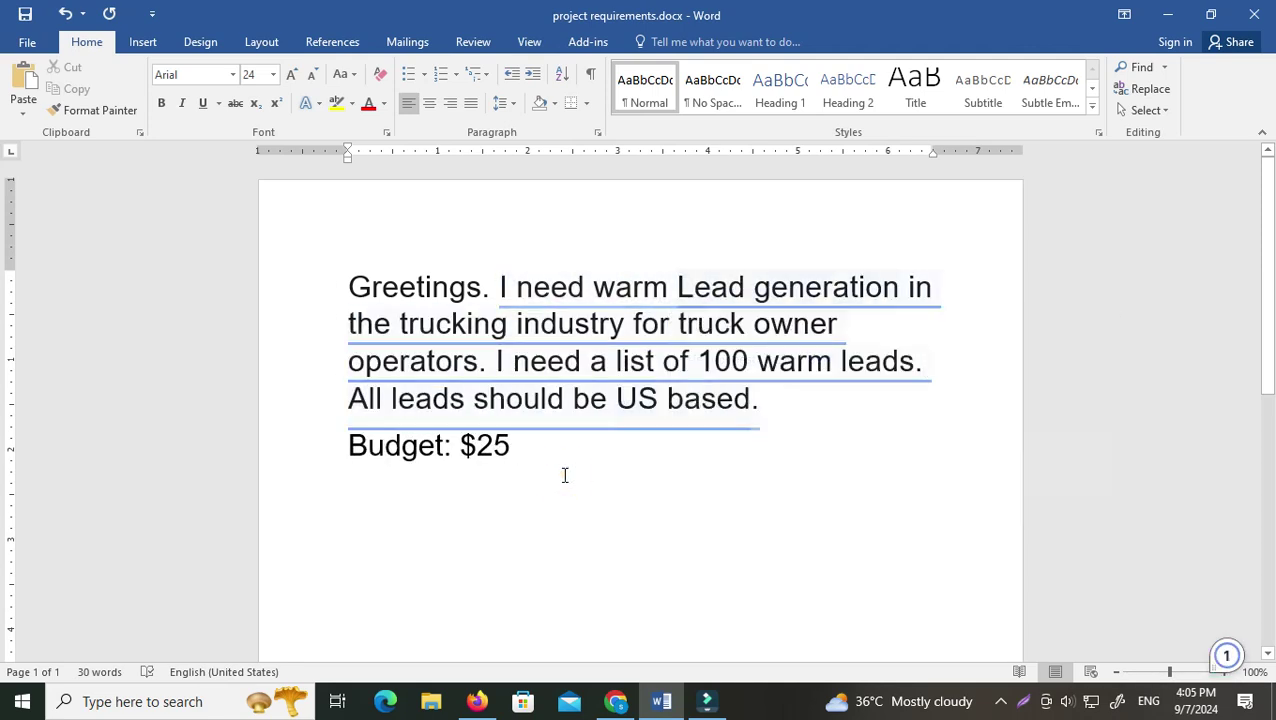
mouse_move(831, 378)
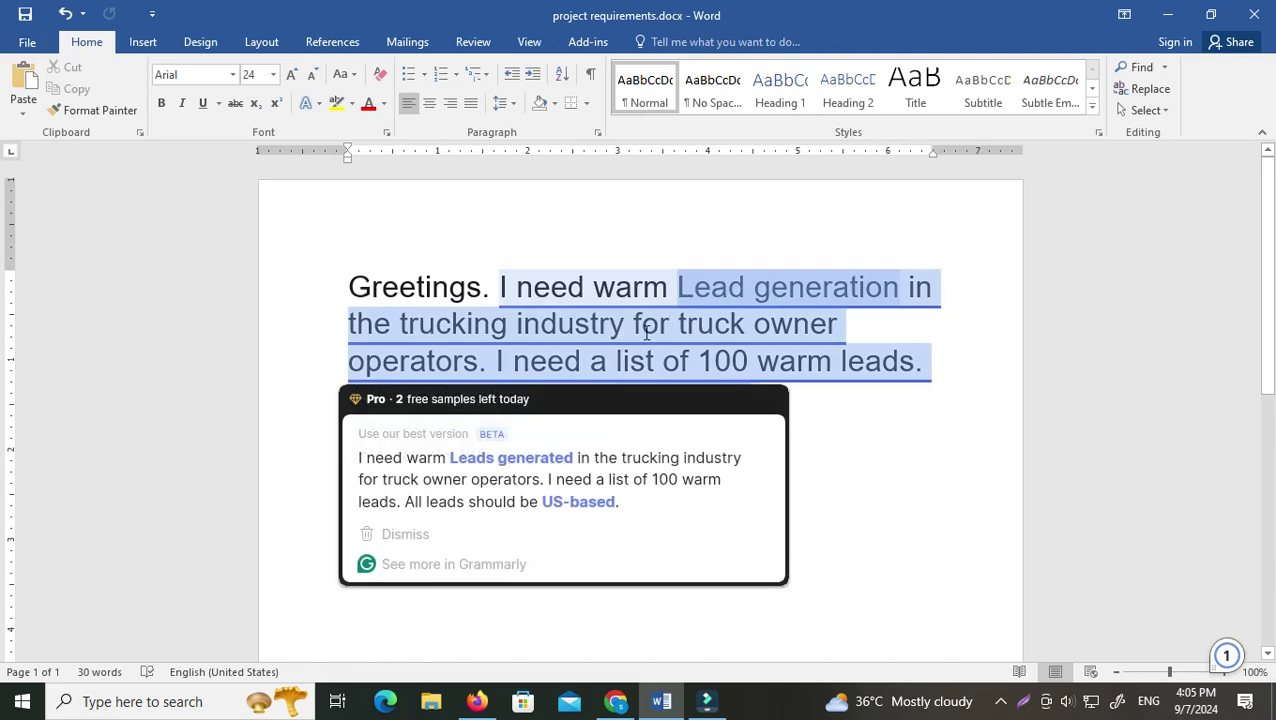
click(891, 438)
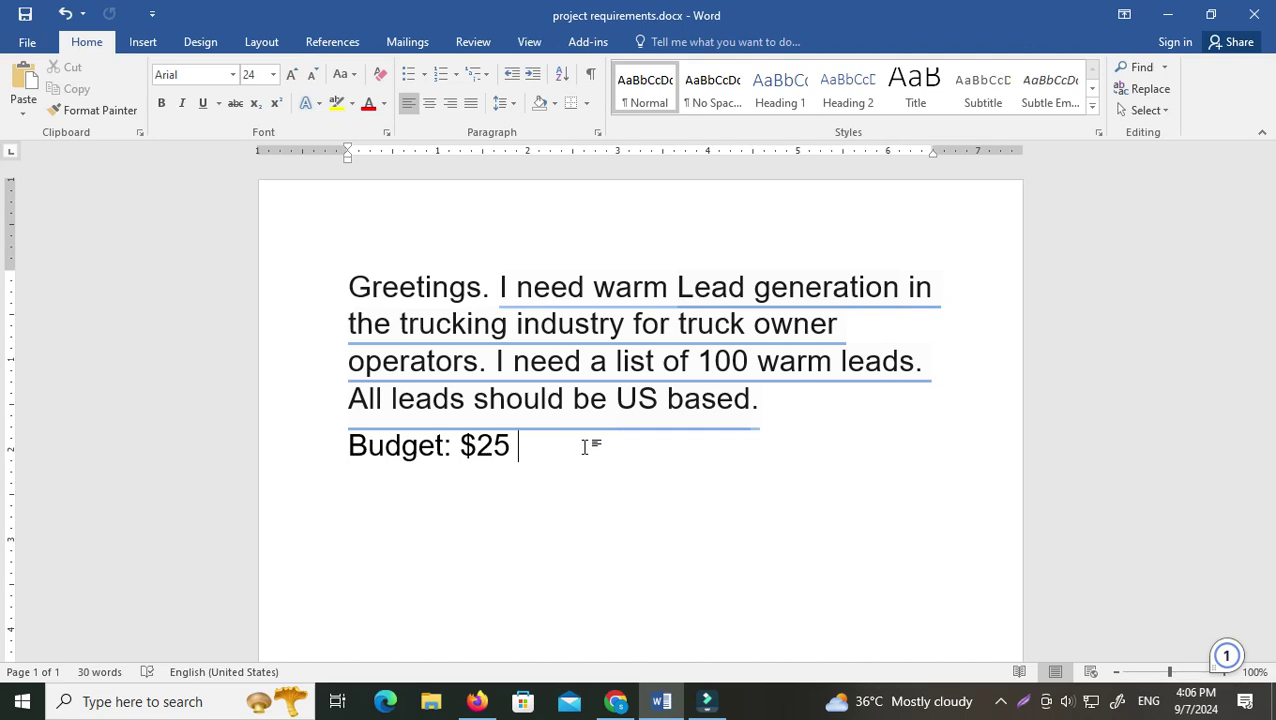
- Switch to the Apollo people search in Chrome and filter by Email Status "Verified"
click(617, 701)
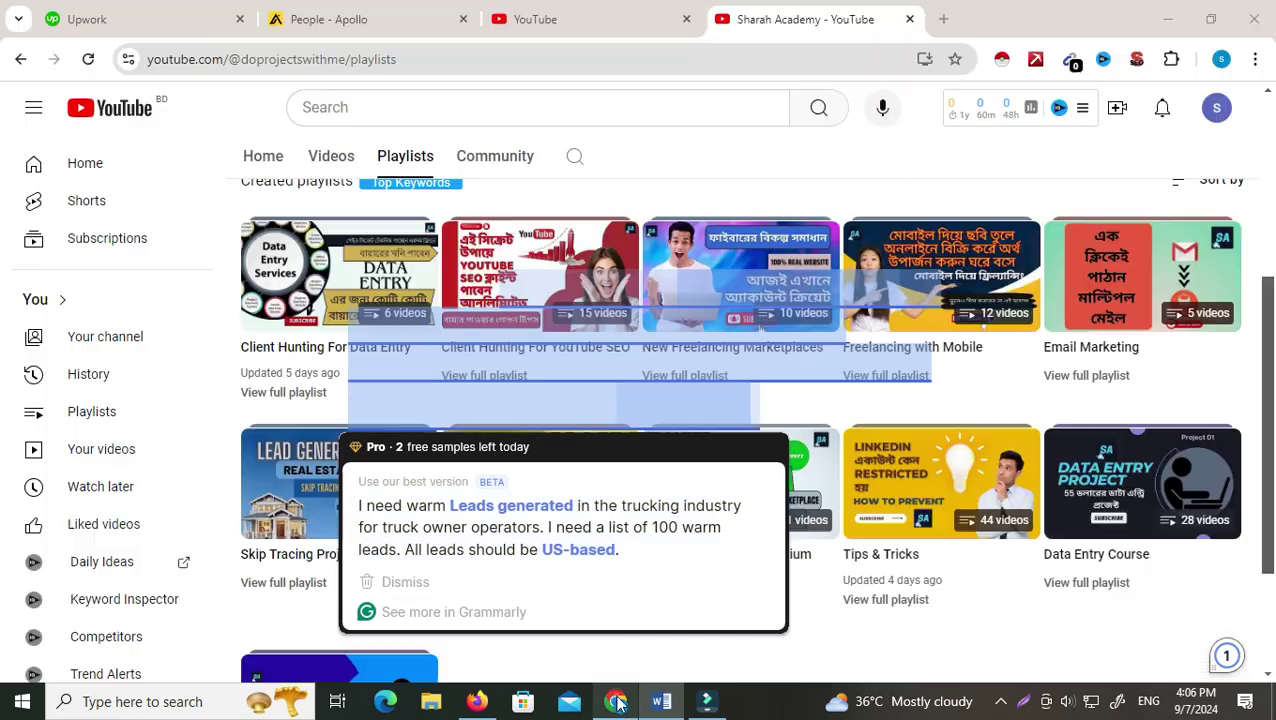
click(390, 20)
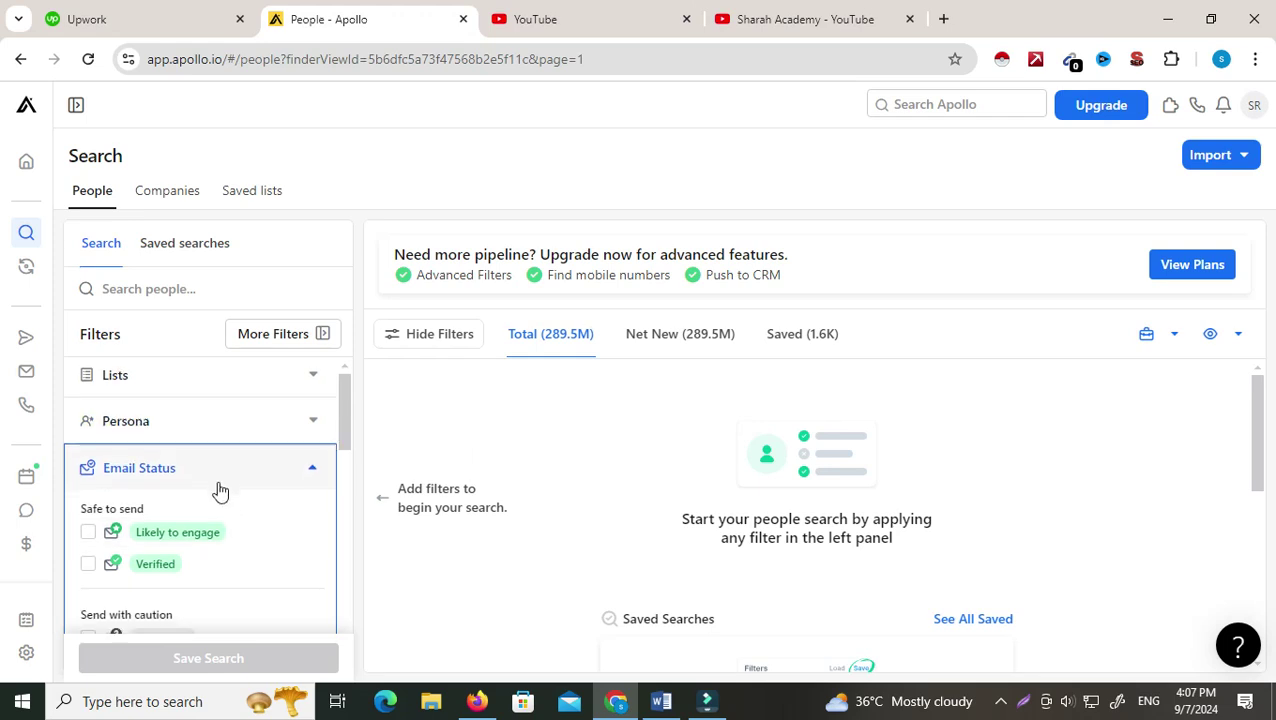
scroll(200, 485, down, 1)
click(90, 476)
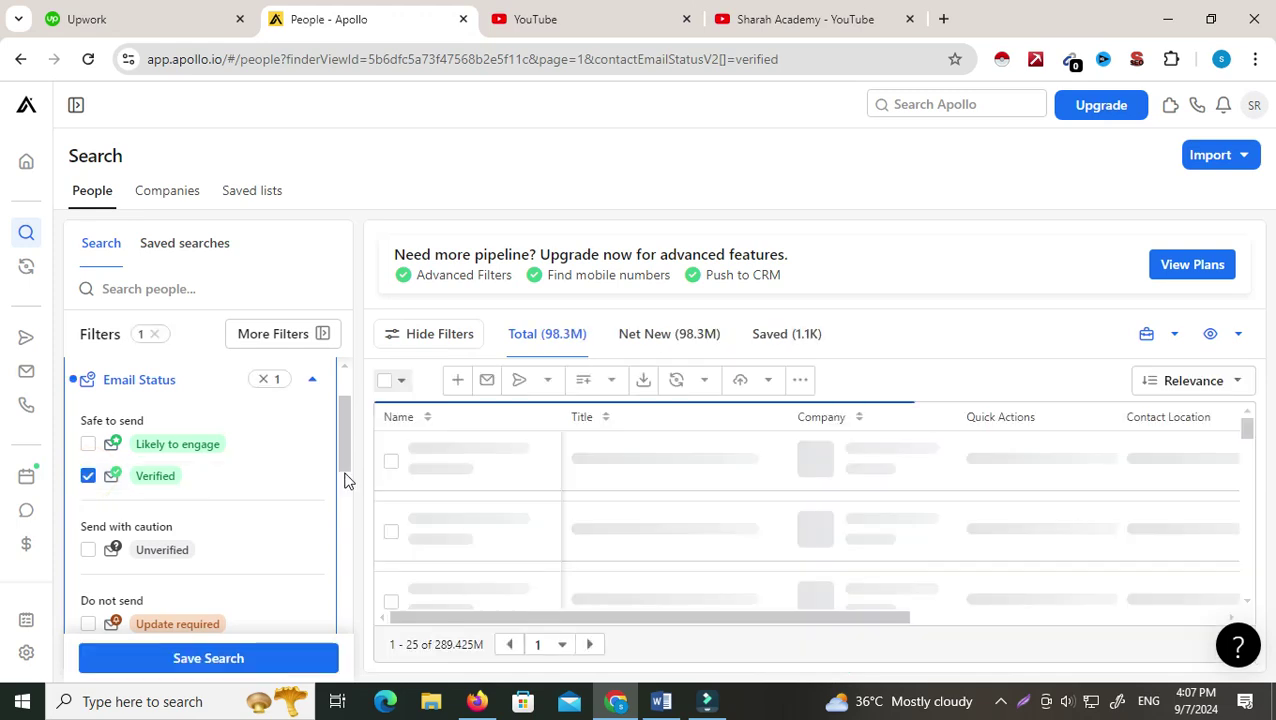
- Add a Job Titles filter that includes people whose title is "owner"
scroll(229, 543, down, 3)
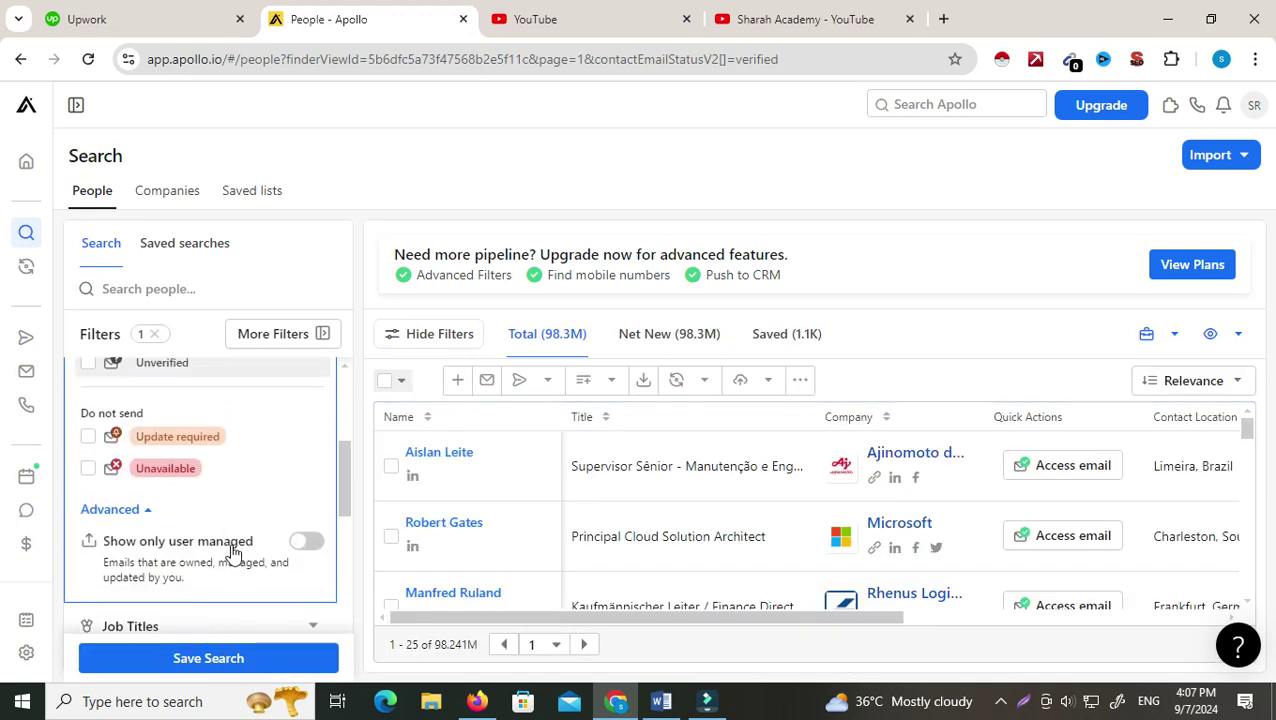
scroll(231, 554, down, 1)
click(165, 440)
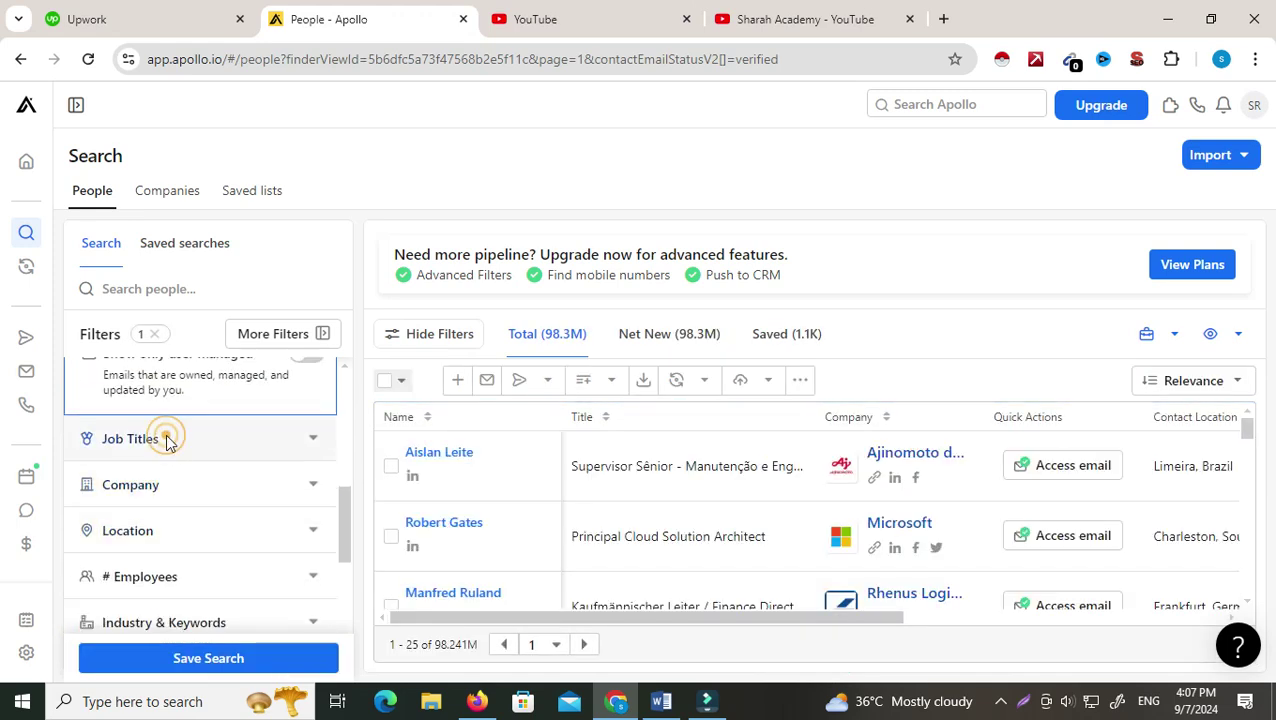
scroll(190, 512, up, 5)
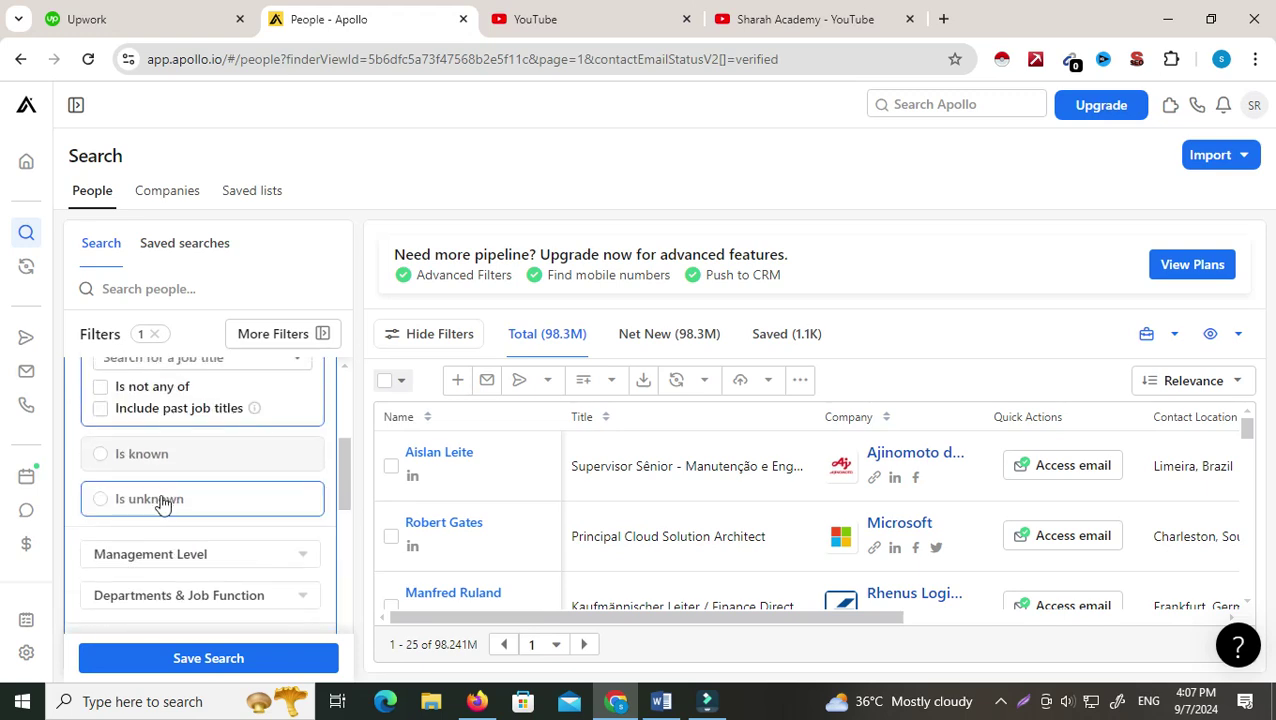
click(130, 544)
click(140, 461)
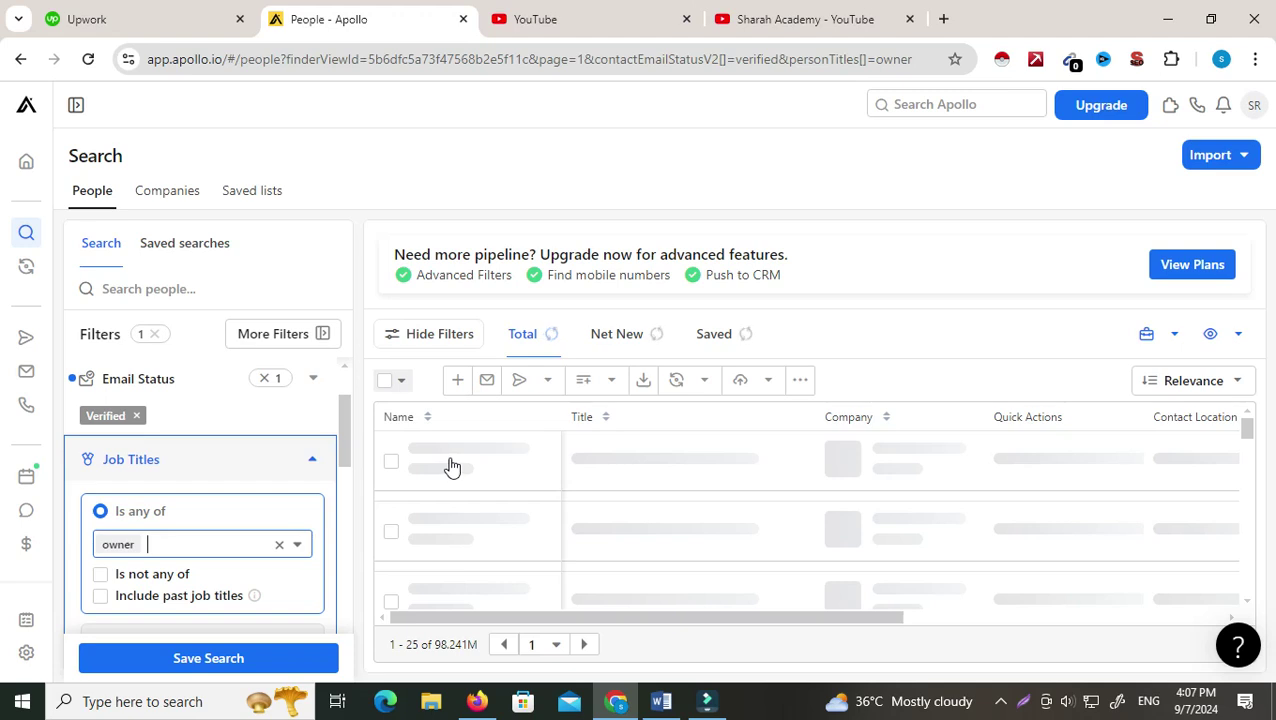
- Add a Location filter that limits the people search to the United States region
scroll(240, 578, down, 5)
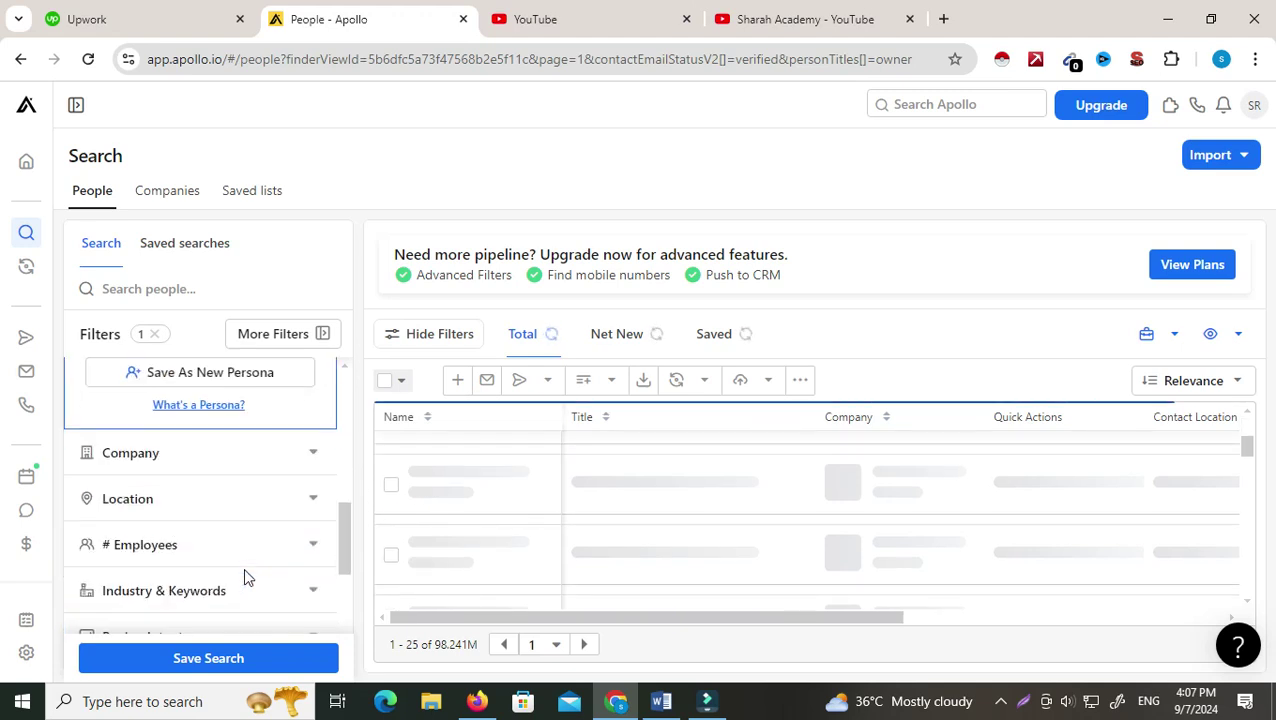
click(139, 503)
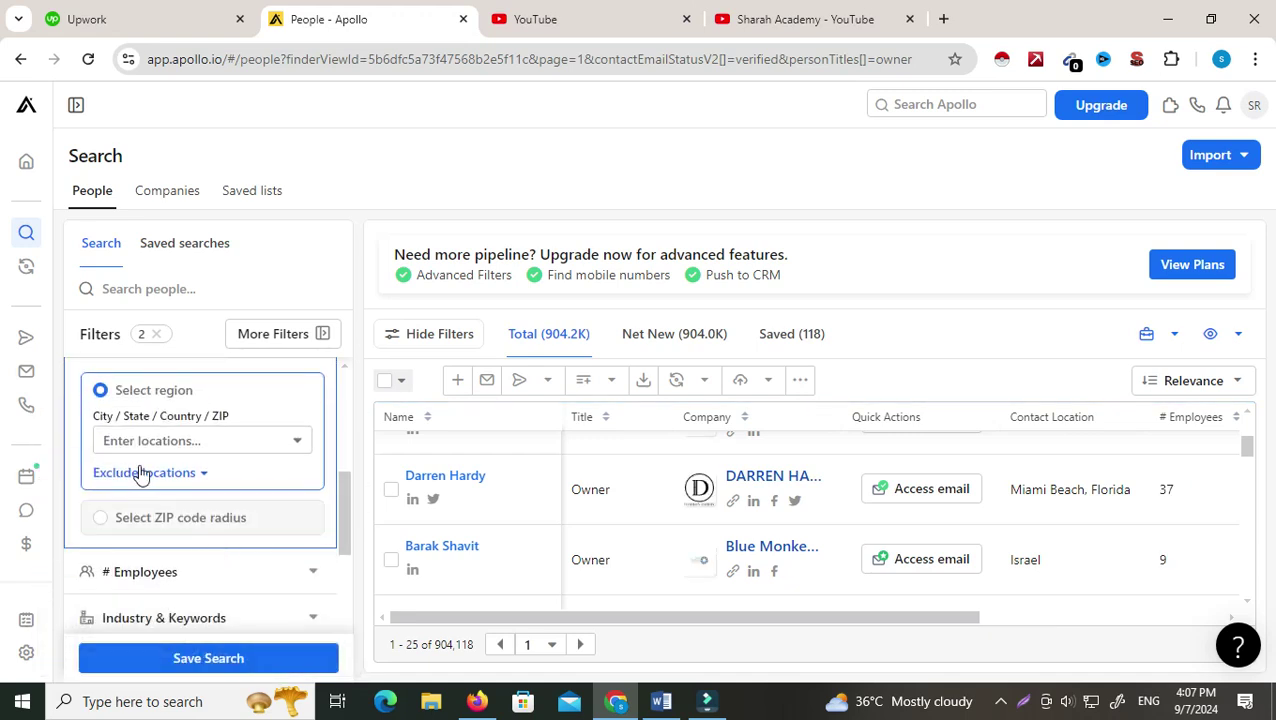
click(154, 440)
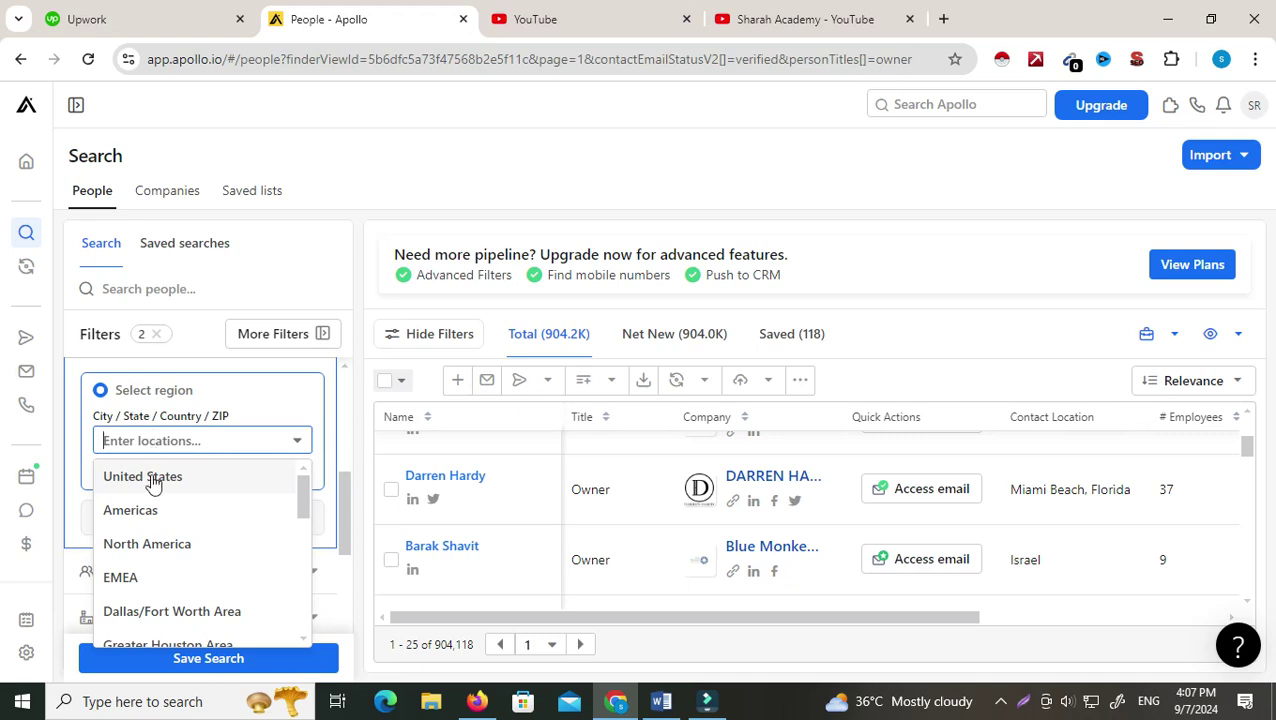
click(152, 484)
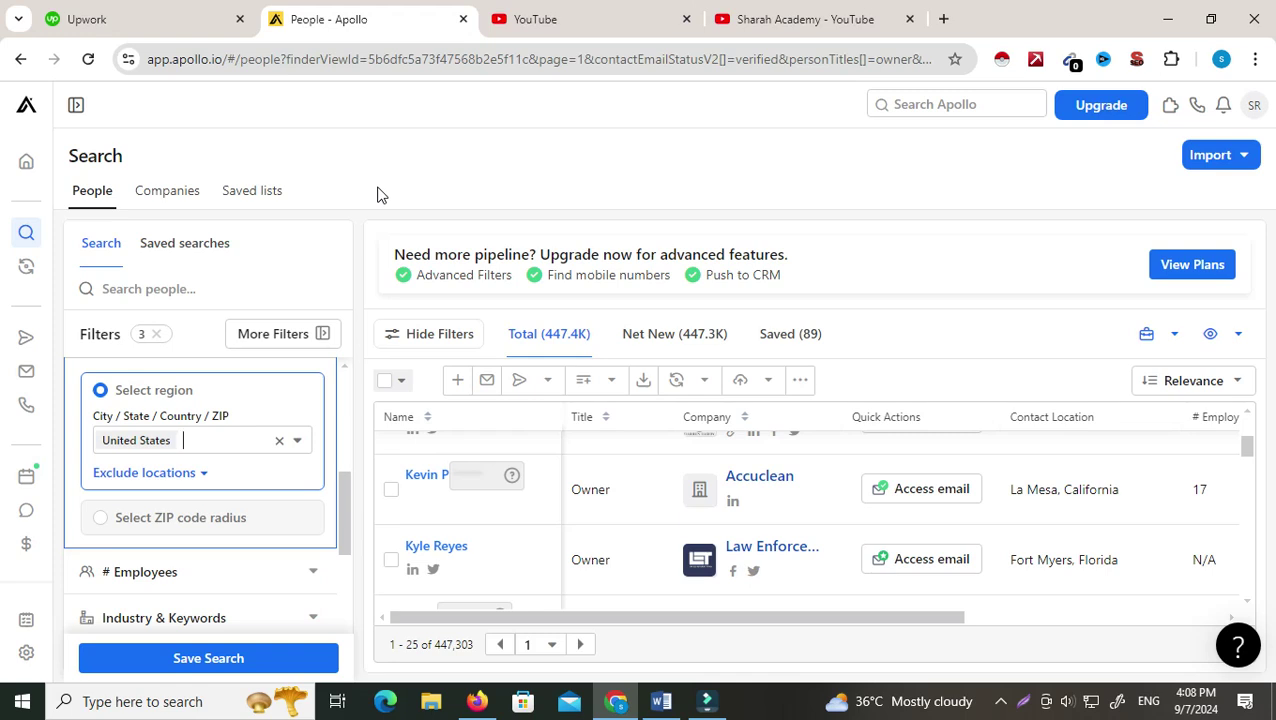
- Switch to YouTube, look through the Sharah Academy channel's playlists, and return to the Apollo people search
click(598, 27)
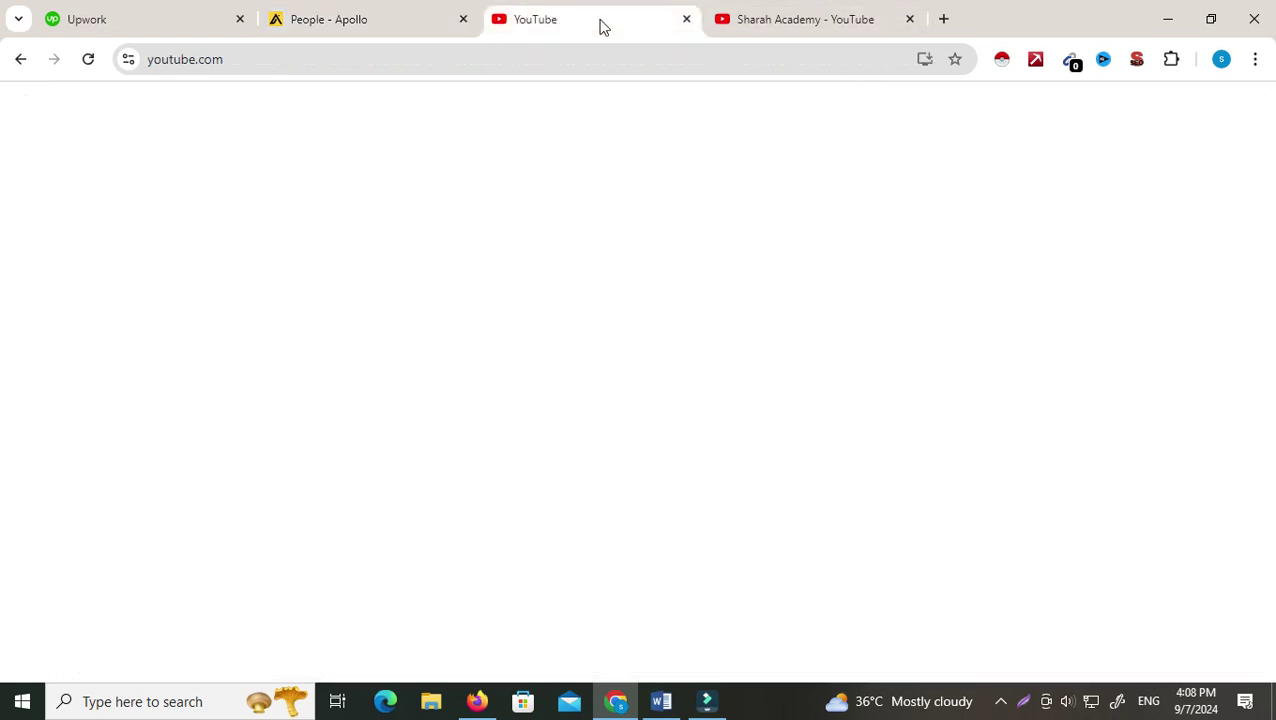
click(777, 33)
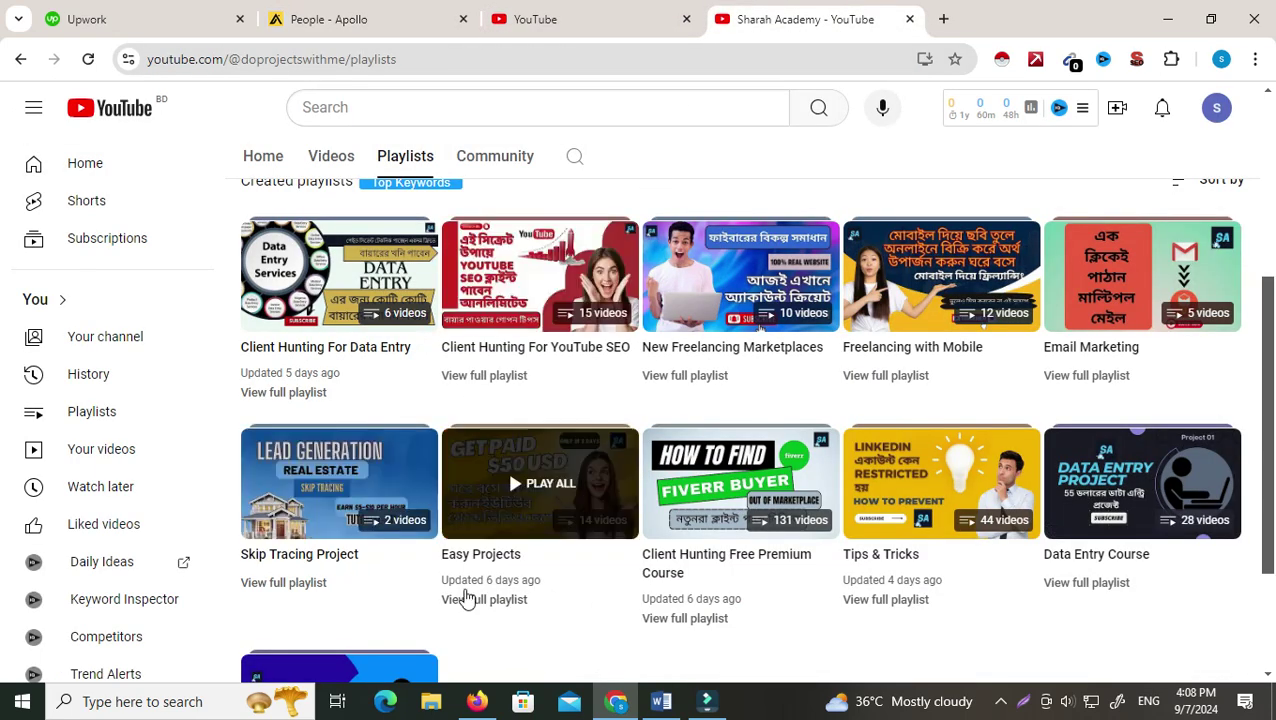
scroll(391, 558, down, 2)
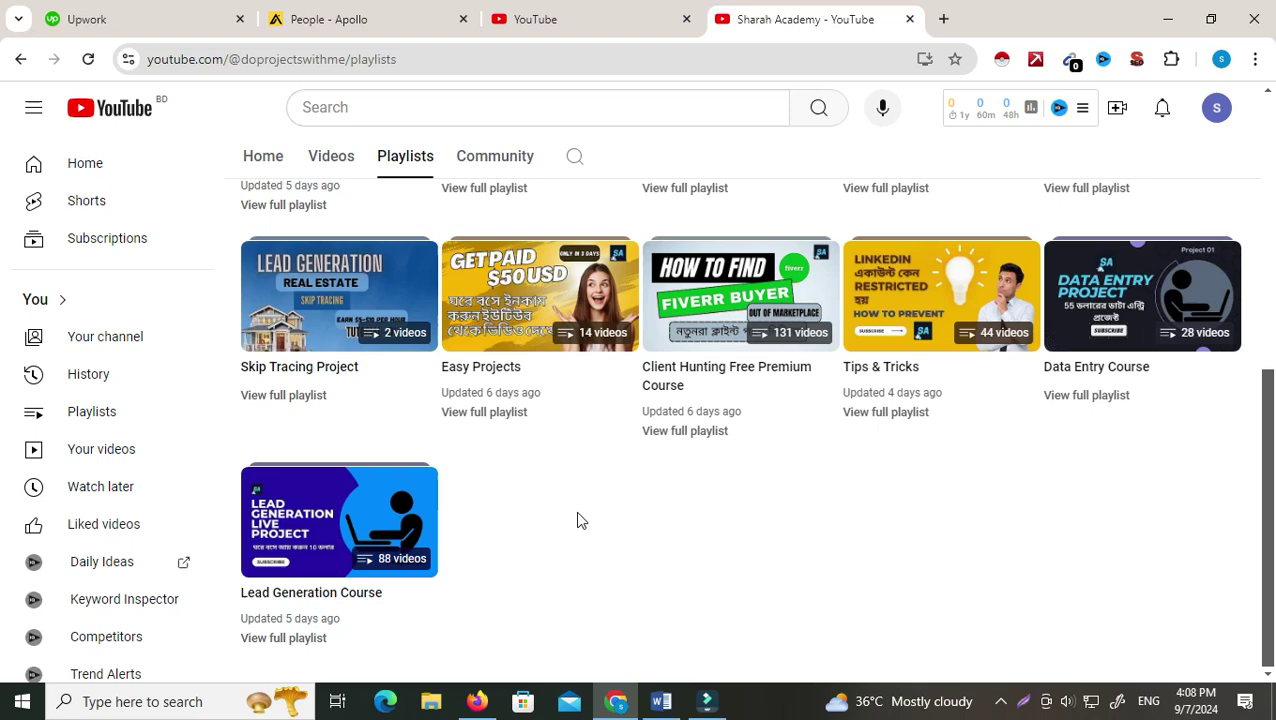
click(390, 19)
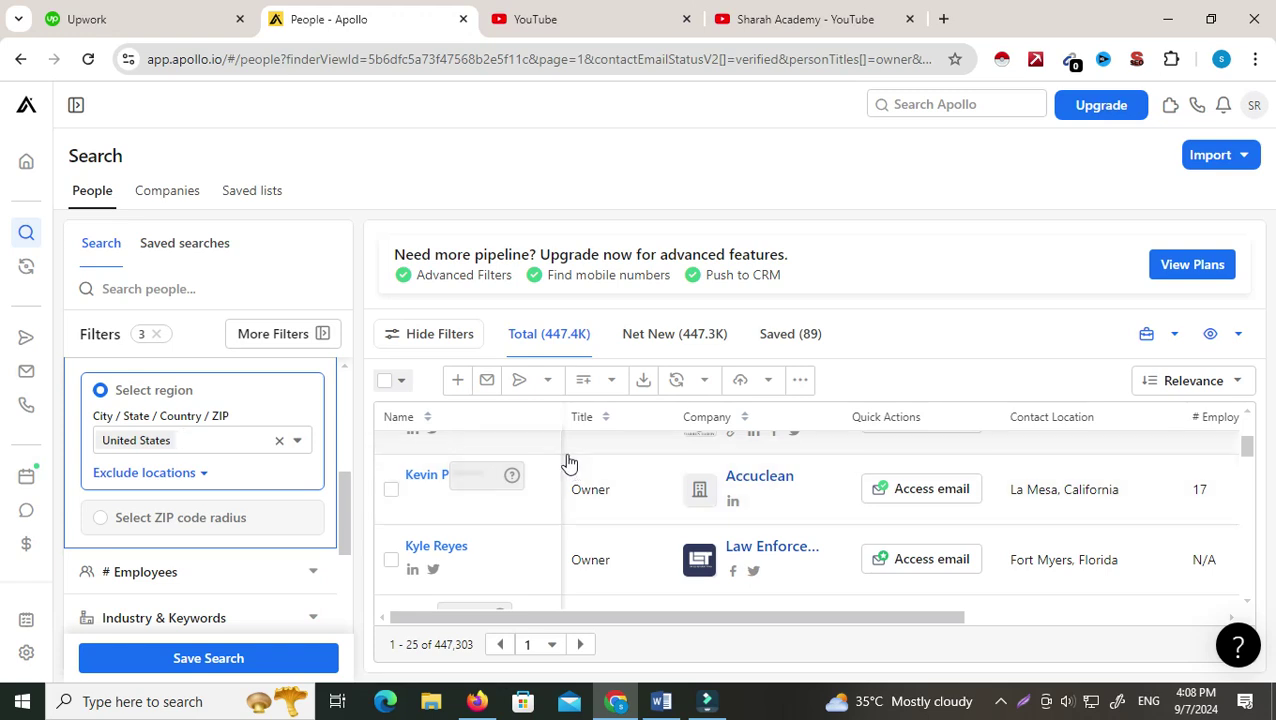
- Add an Industry filter that limits the people search to "transportation/trucking/railroad"
scroll(219, 533, down, 2)
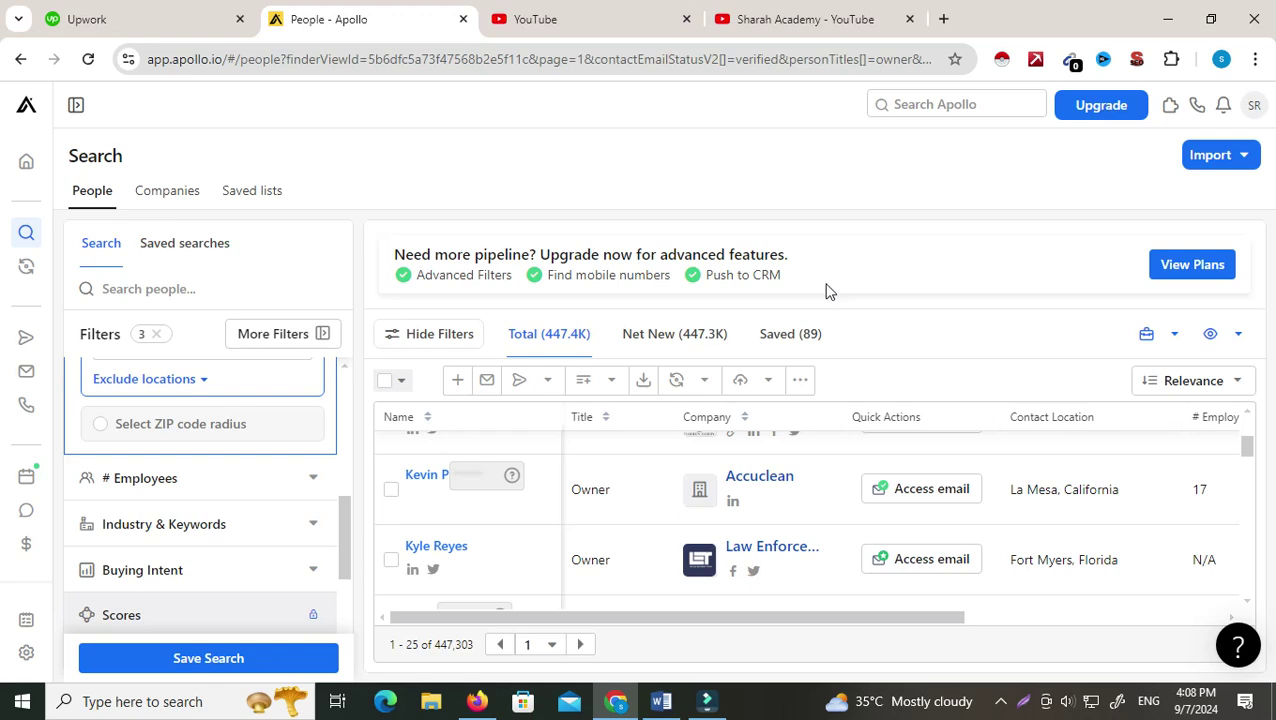
scroll(218, 530, up, 1)
scroll(220, 538, down, 1)
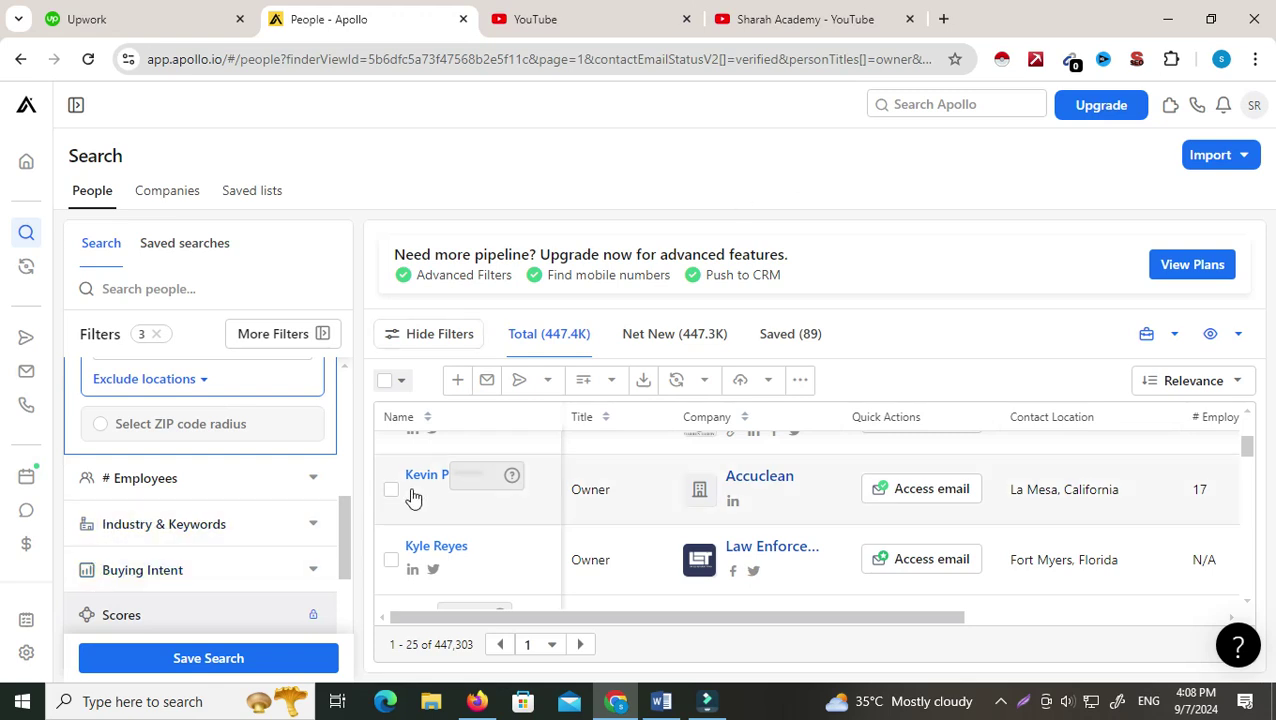
click(190, 526)
scroll(196, 555, up, 2)
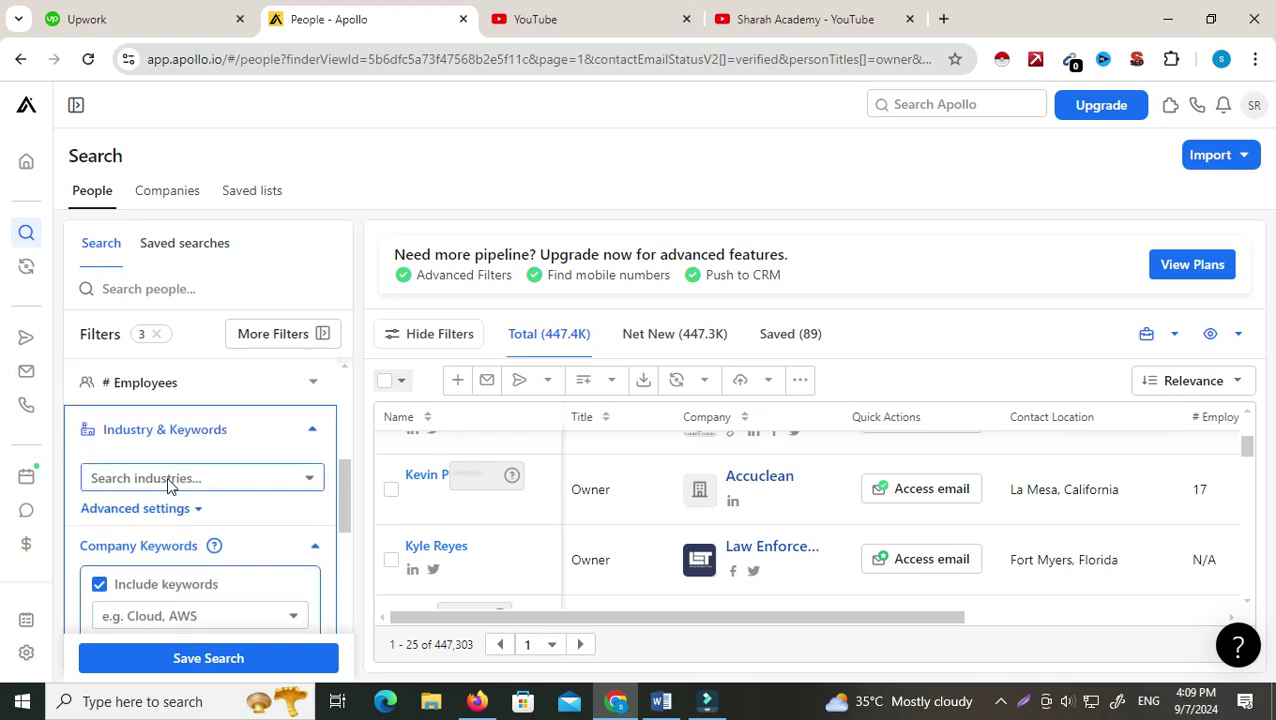
click(186, 476)
text(truc)
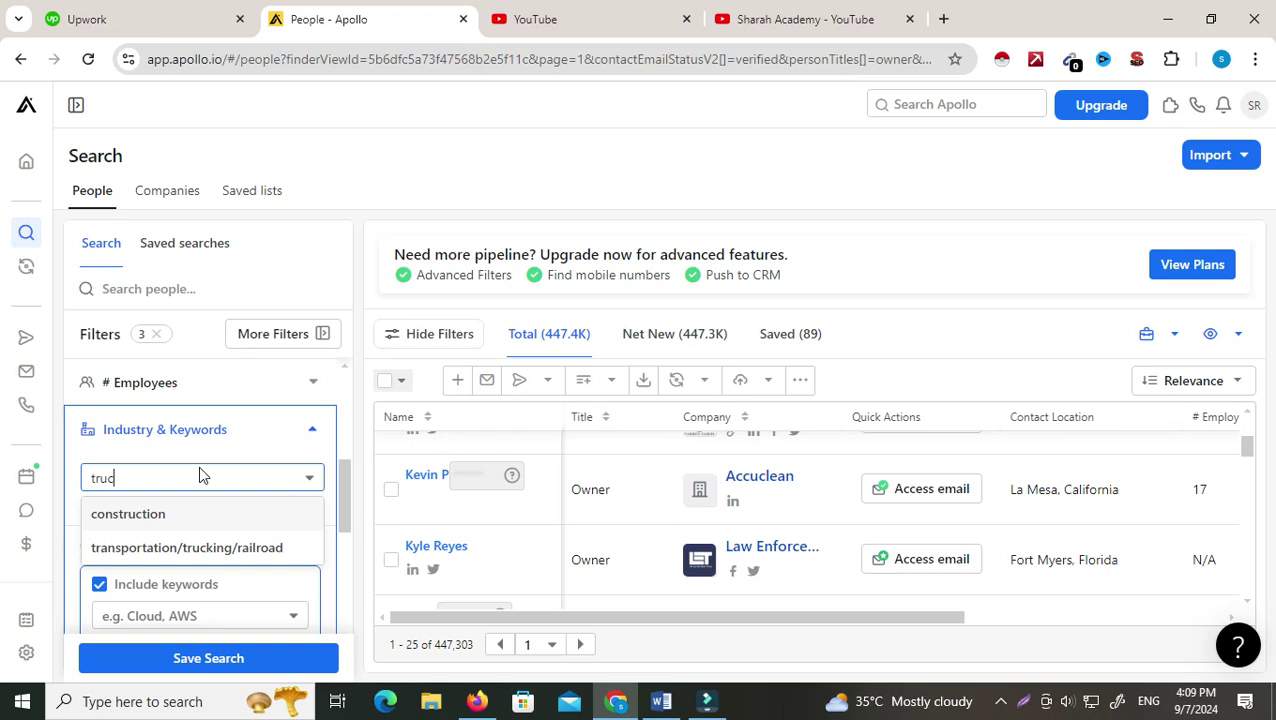
click(163, 548)
scroll(160, 585, down, 2)
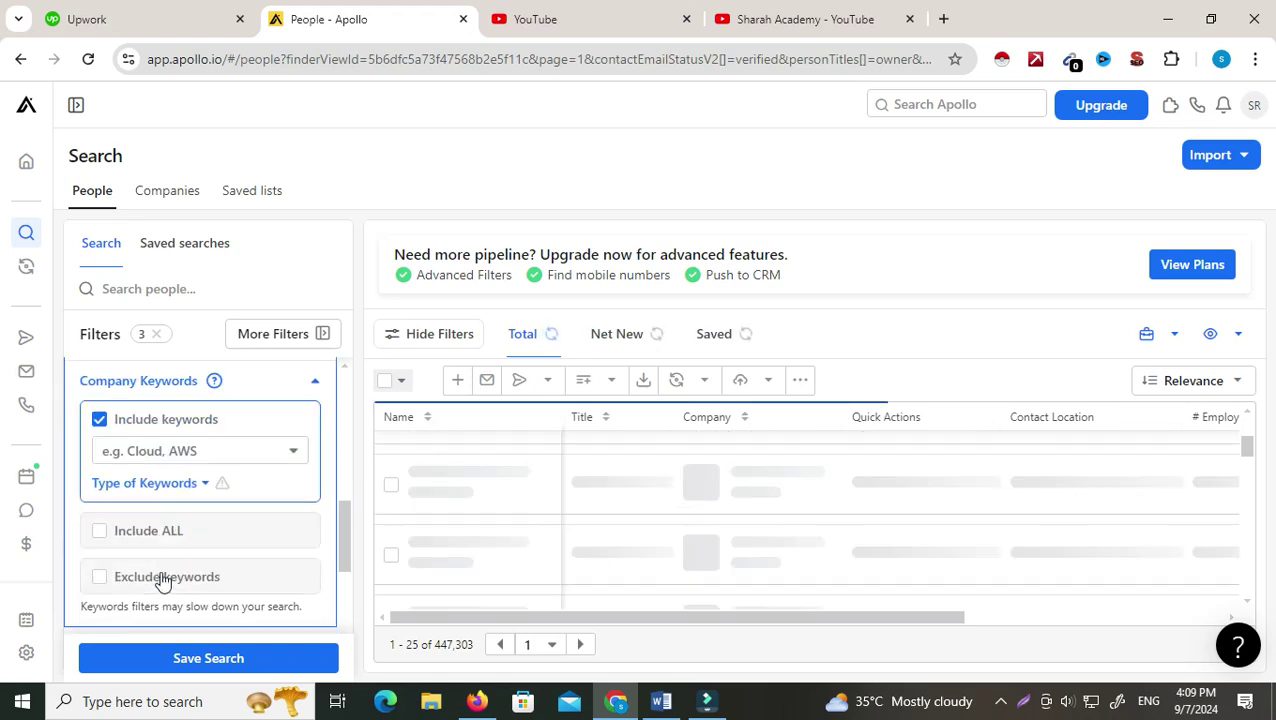
- Include the company keyword "trucking" in the people search filters
click(150, 455)
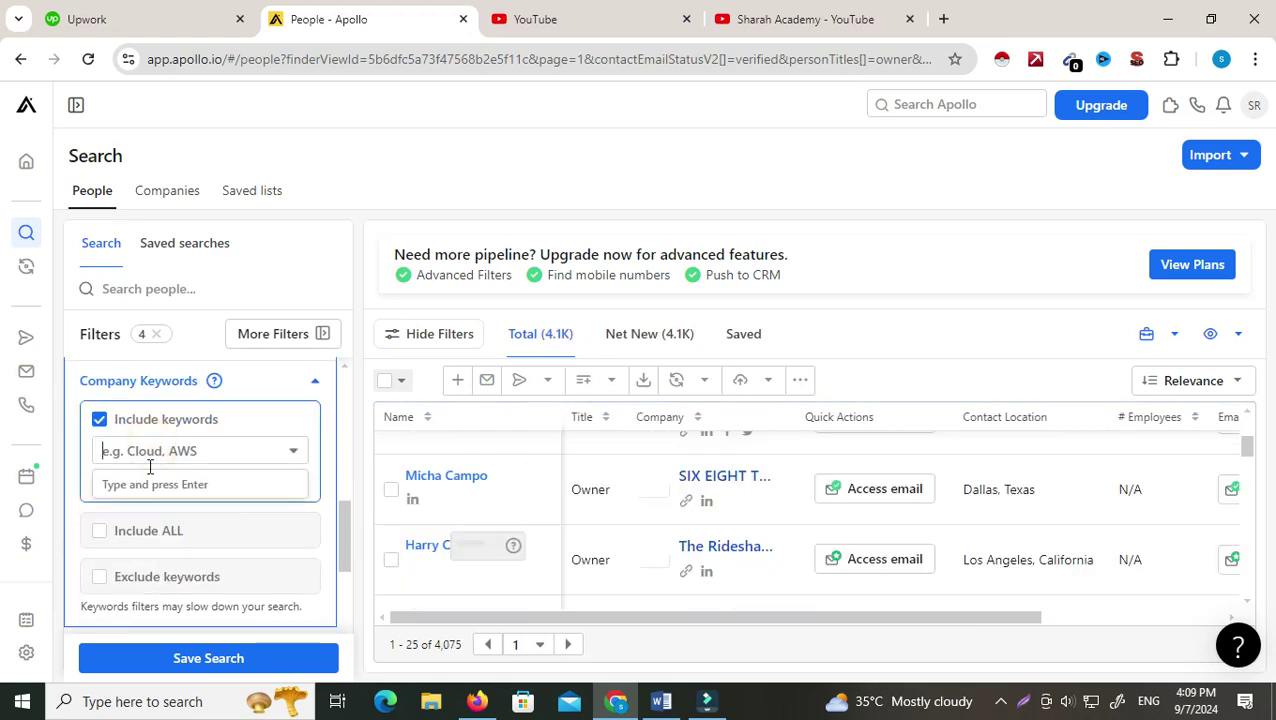
scroll(145, 450, up, 3)
scroll(165, 560, down, 2)
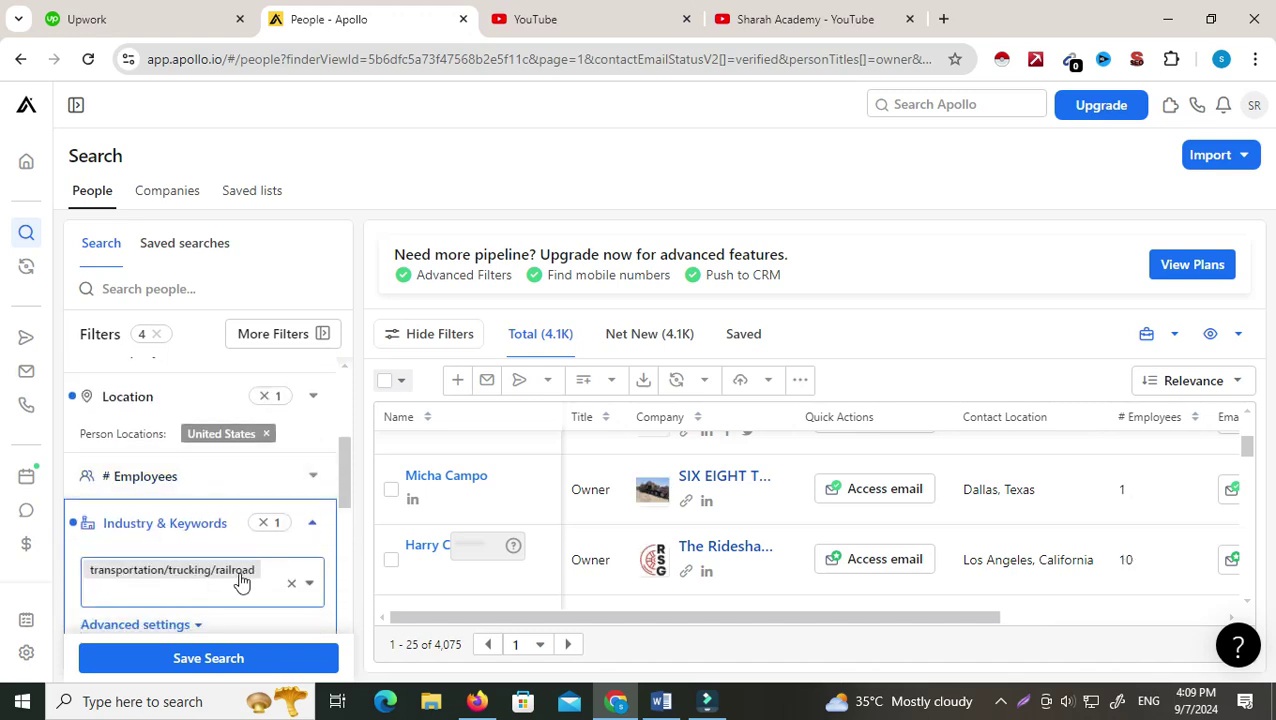
scroll(240, 583, down, 2)
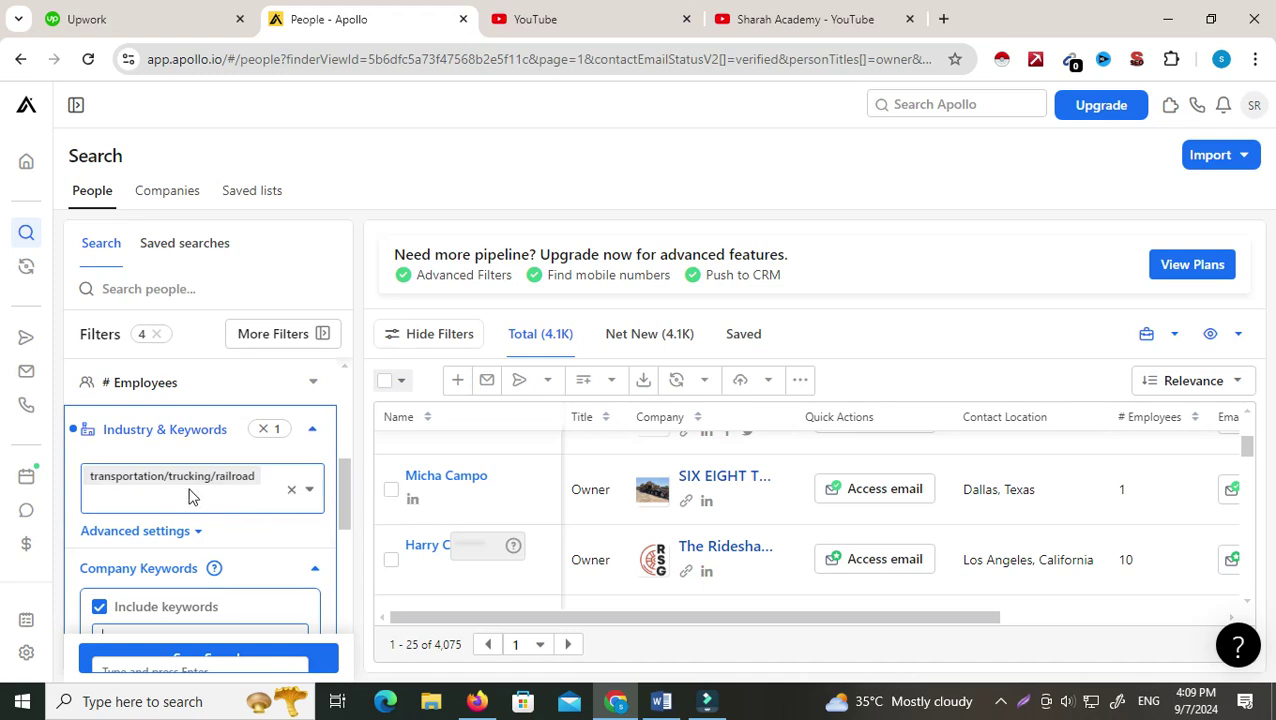
scroll(206, 572, down, 2)
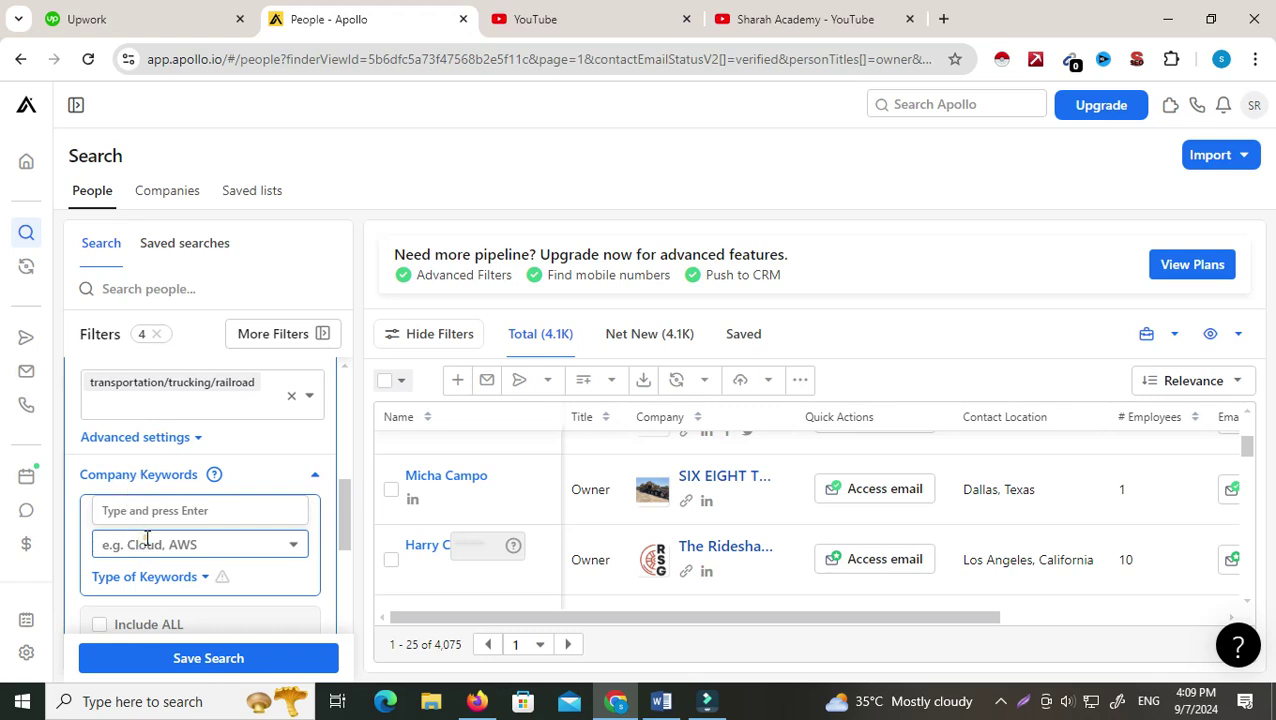
text(trucking)
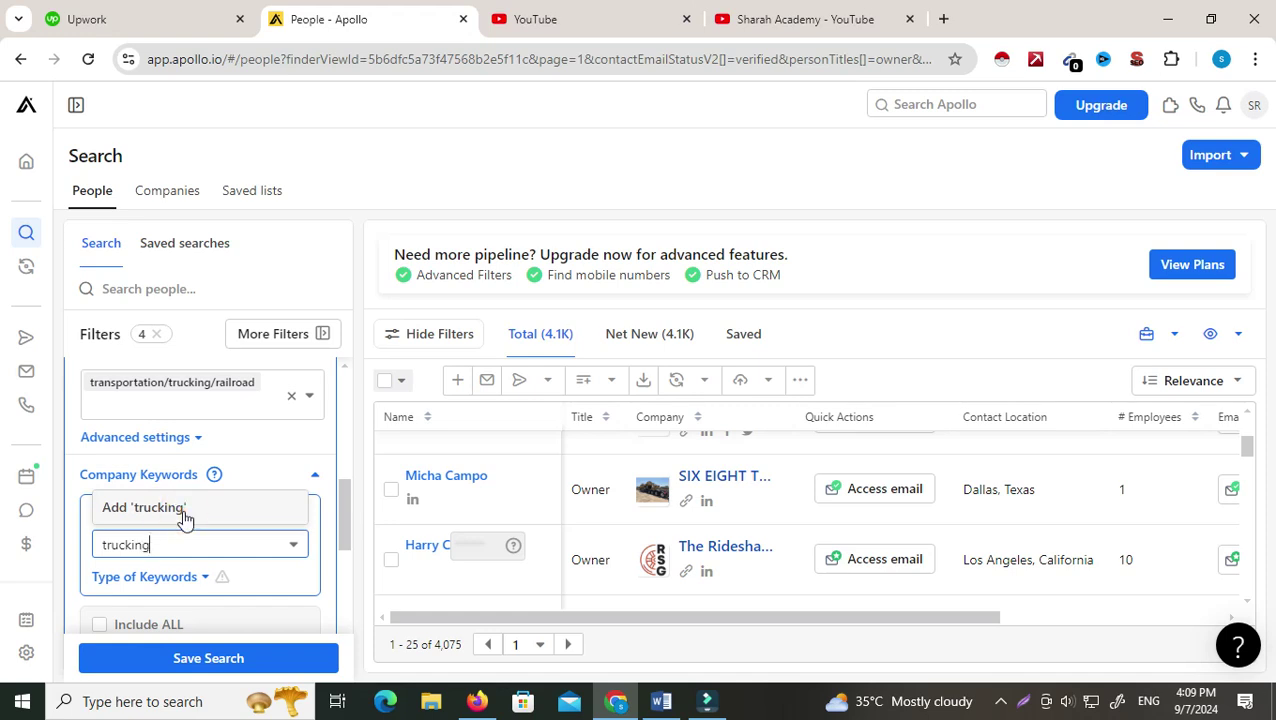
click(184, 517)
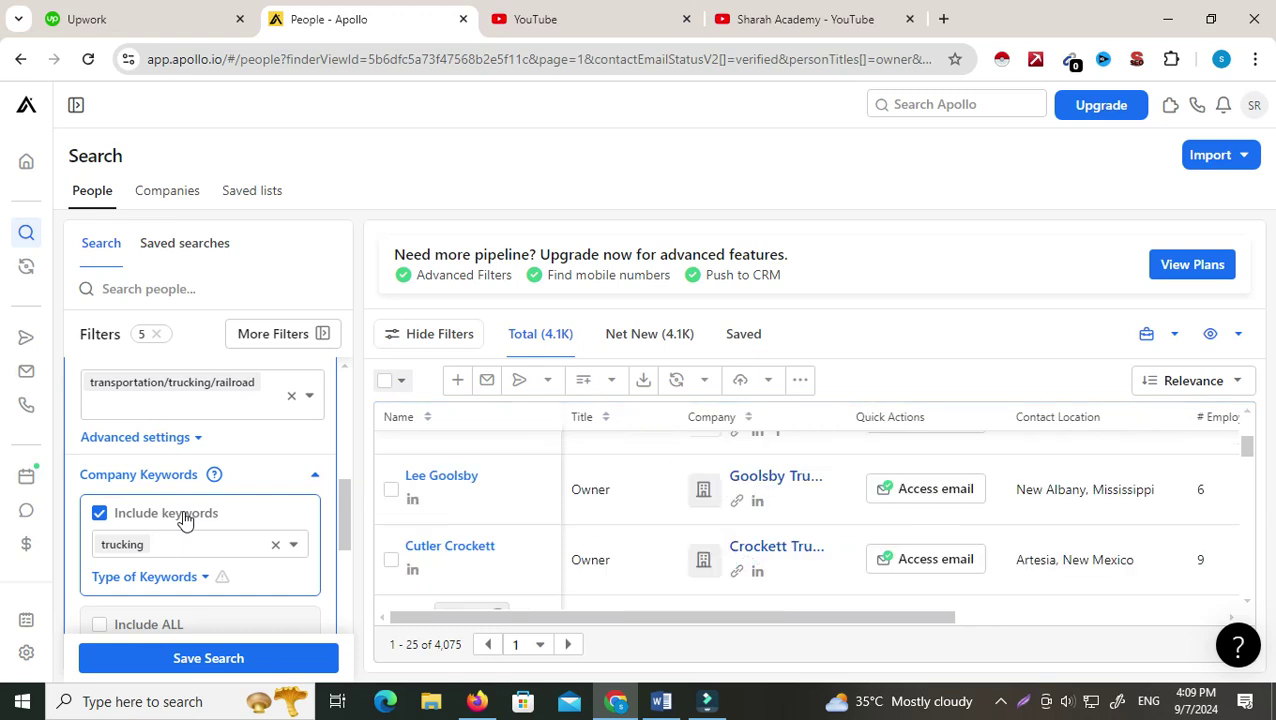
- Review the filtered people list and select the first four contacts in it
scroll(632, 541, up, 2)
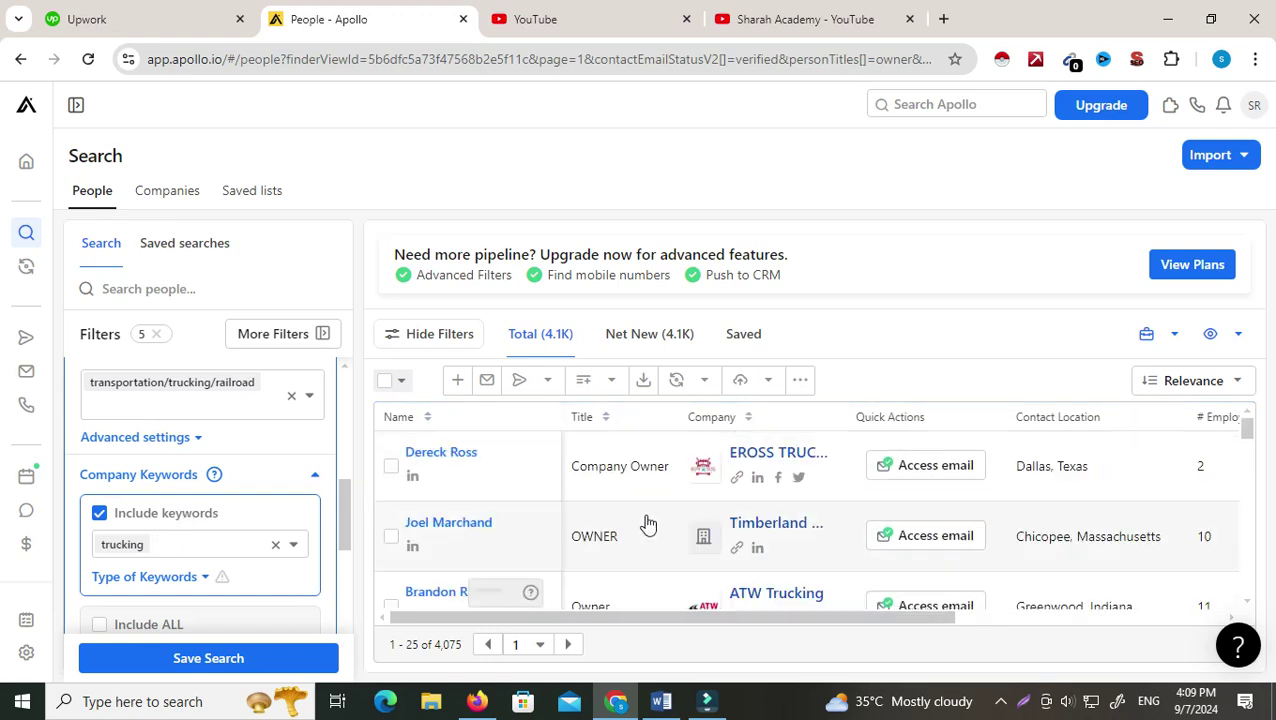
scroll(790, 530, down, 2)
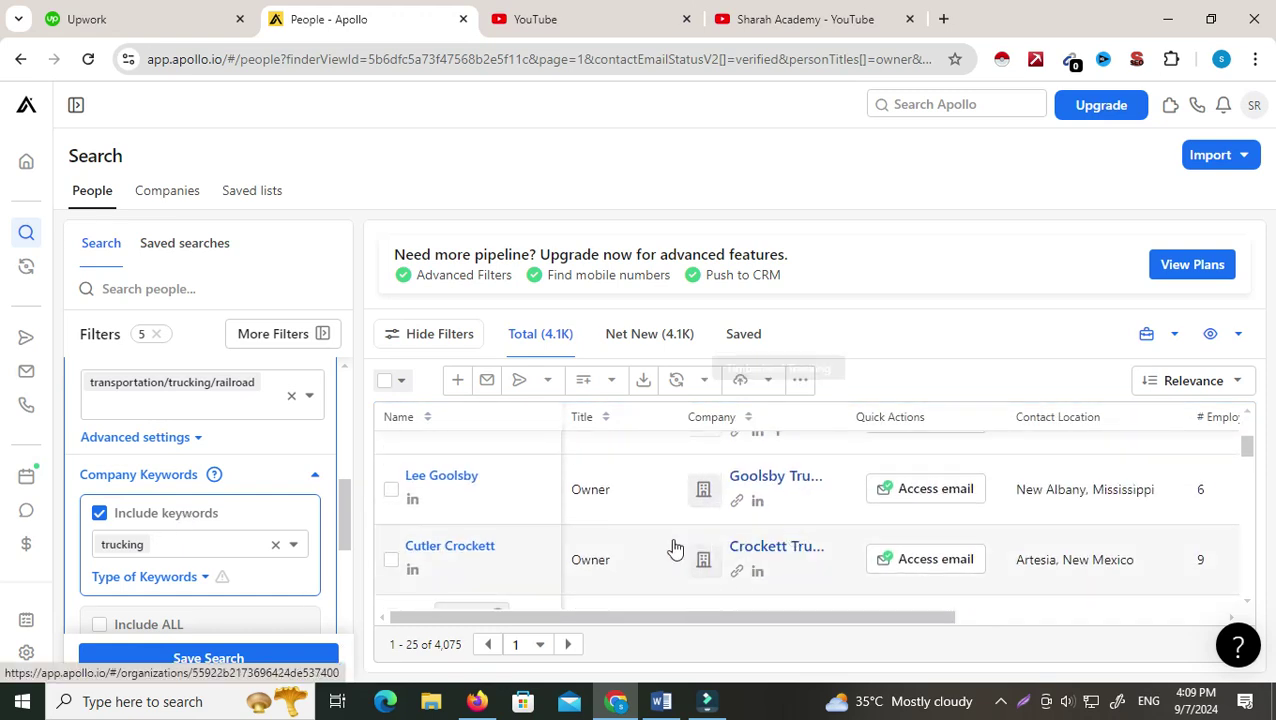
scroll(670, 548, up, 2)
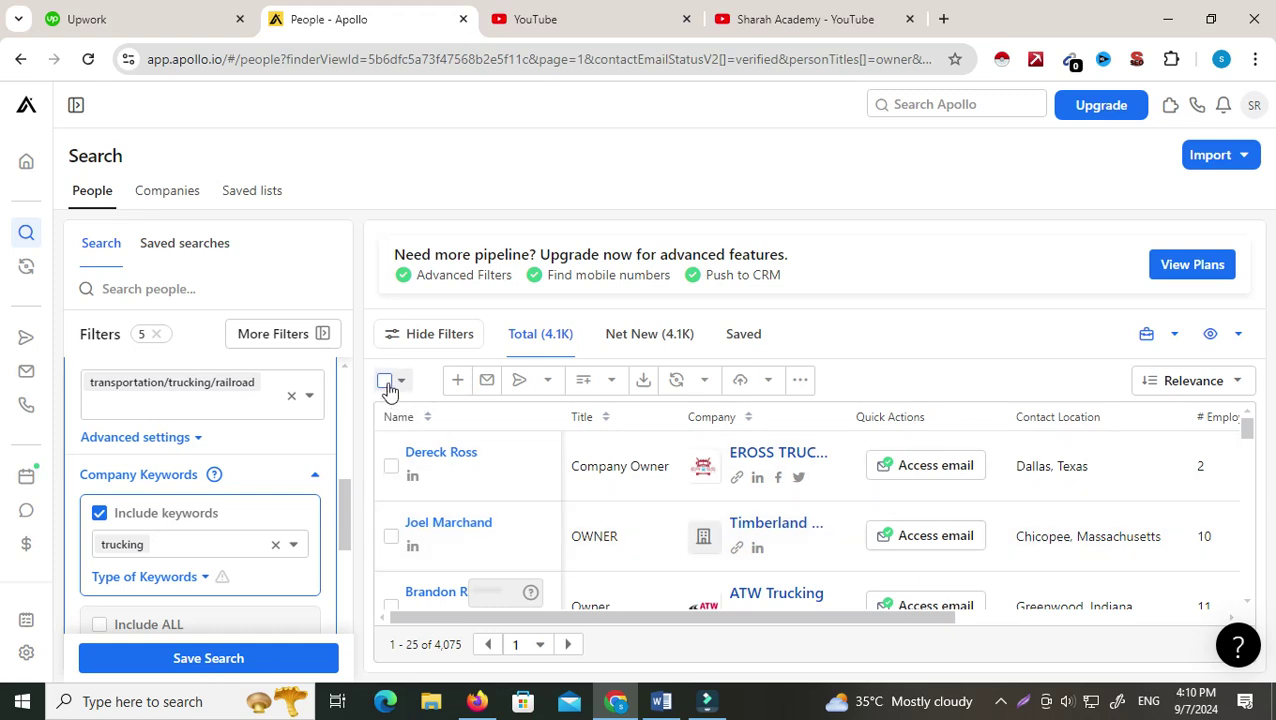
scroll(396, 475, down, 1)
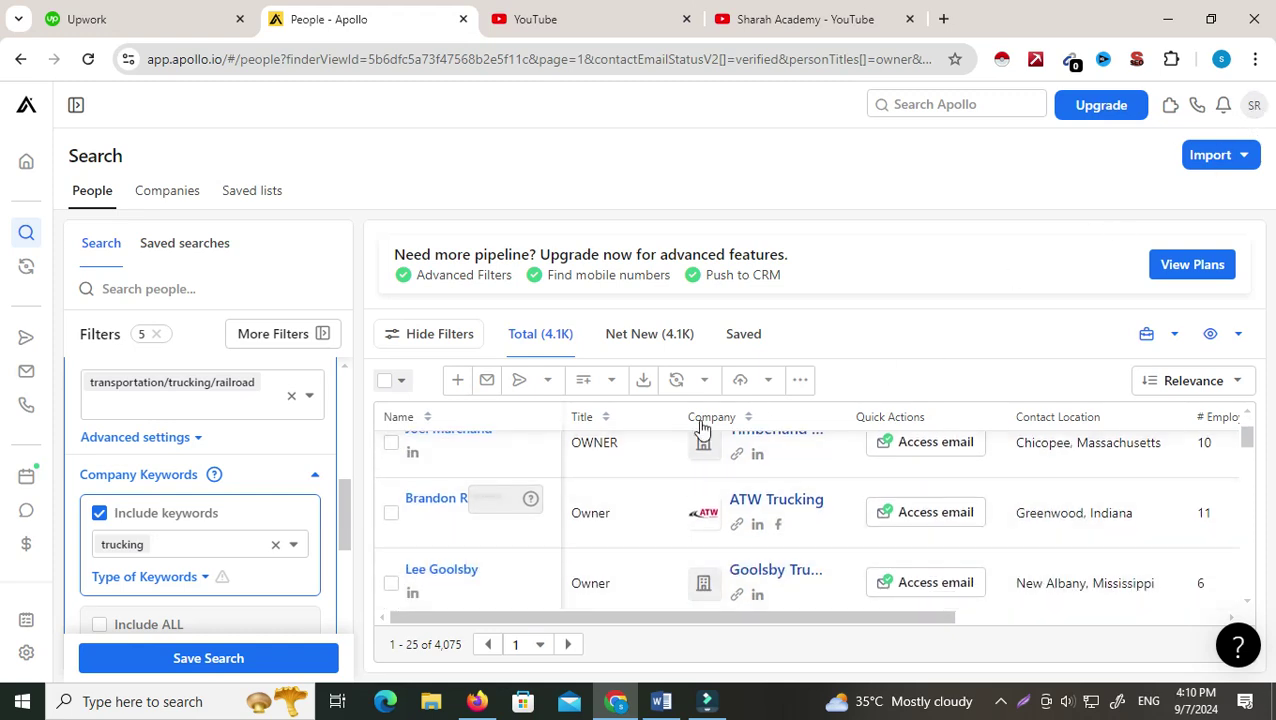
scroll(550, 540, up, 1)
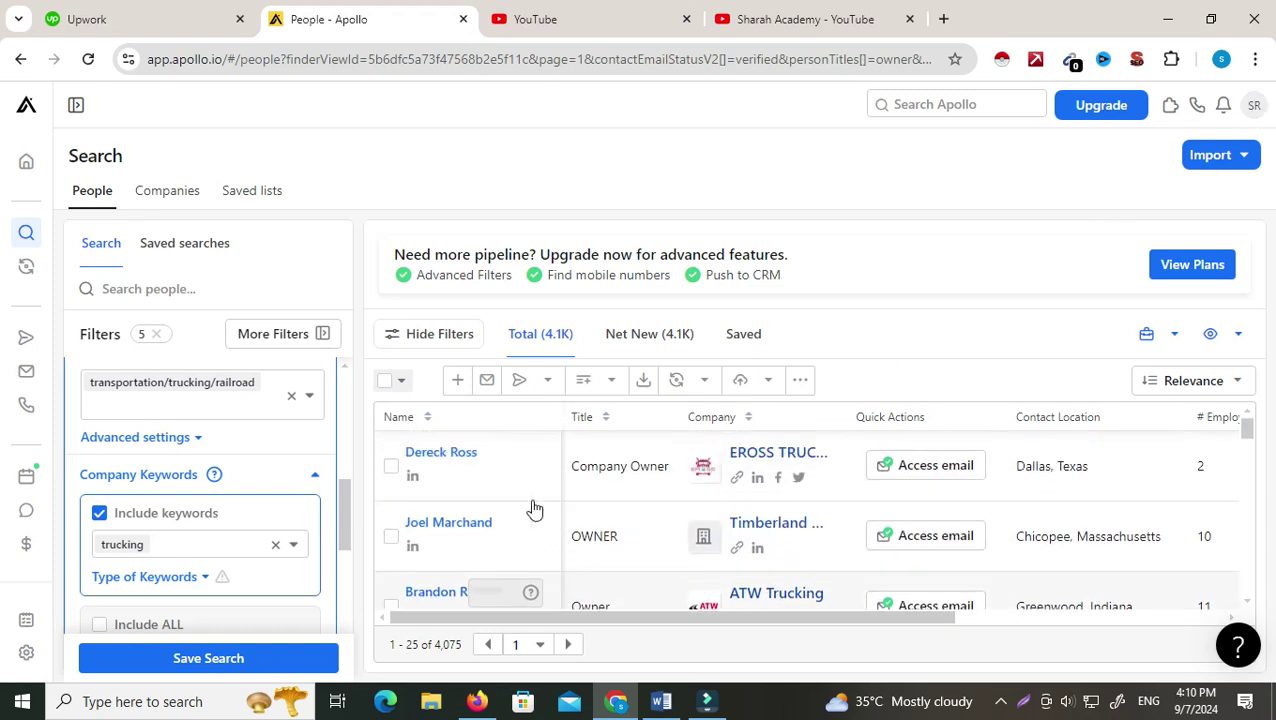
click(391, 466)
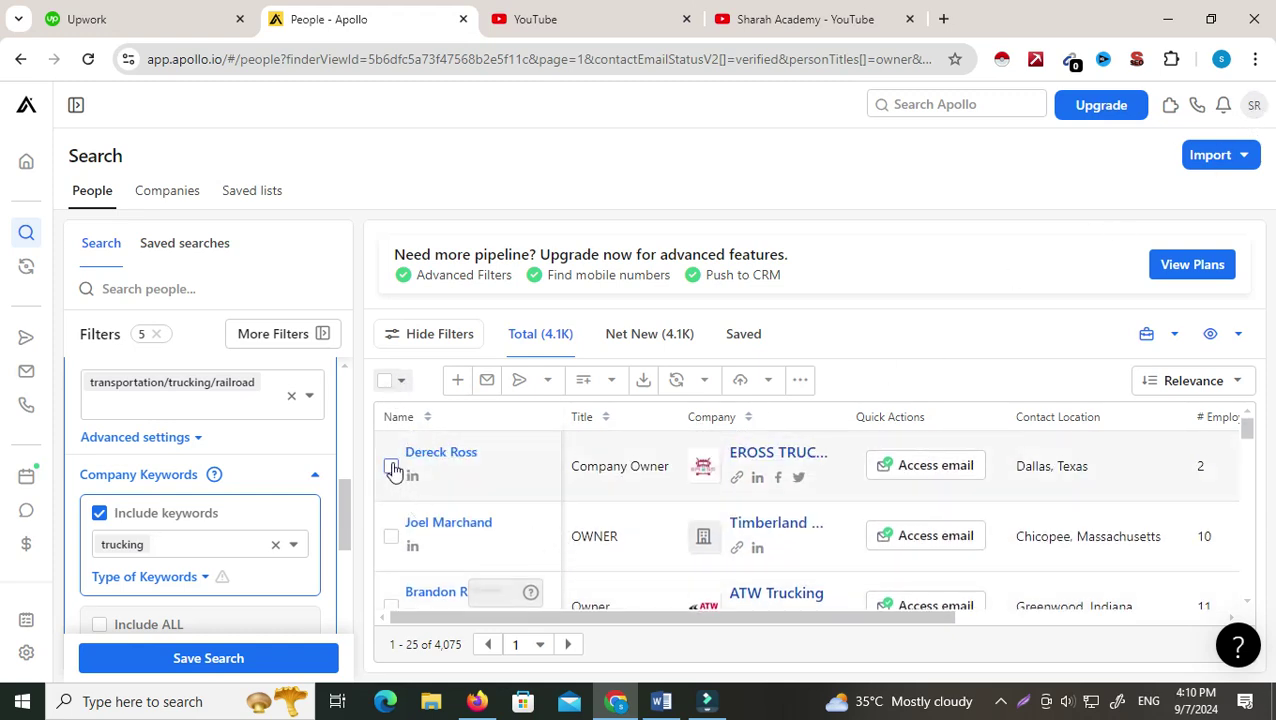
click(391, 538)
scroll(380, 510, down, 1)
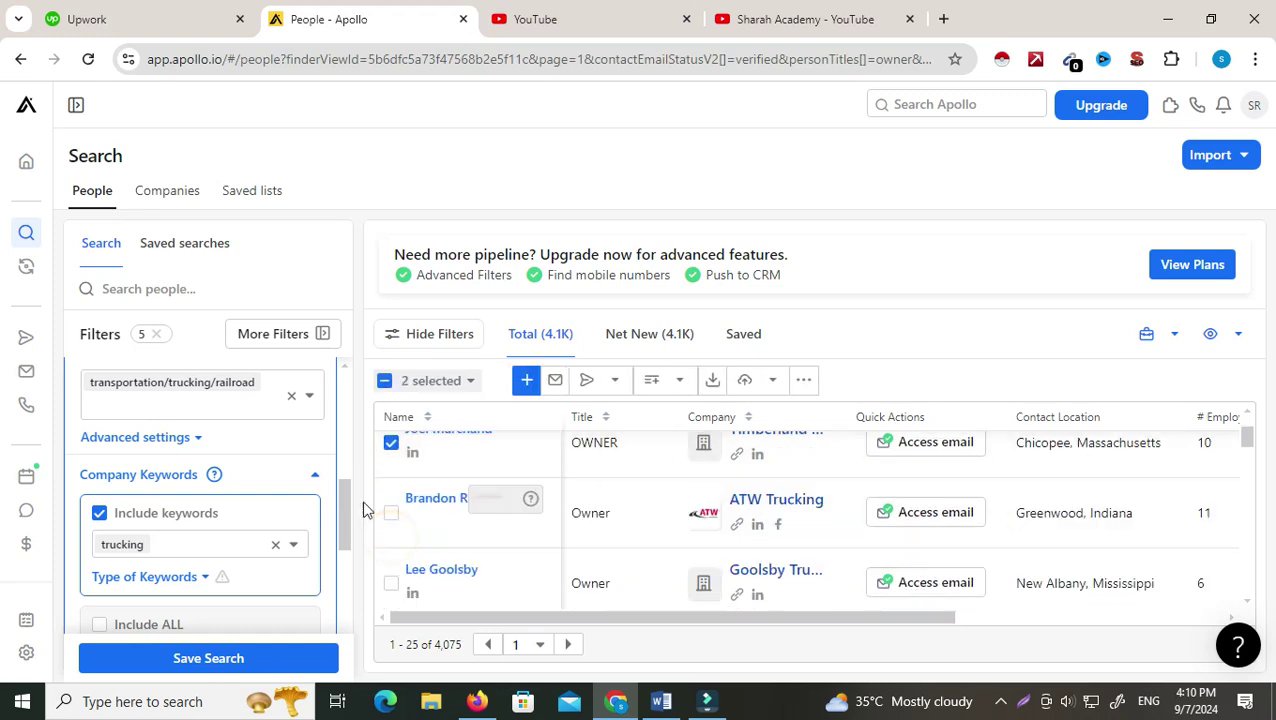
click(391, 512)
click(390, 586)
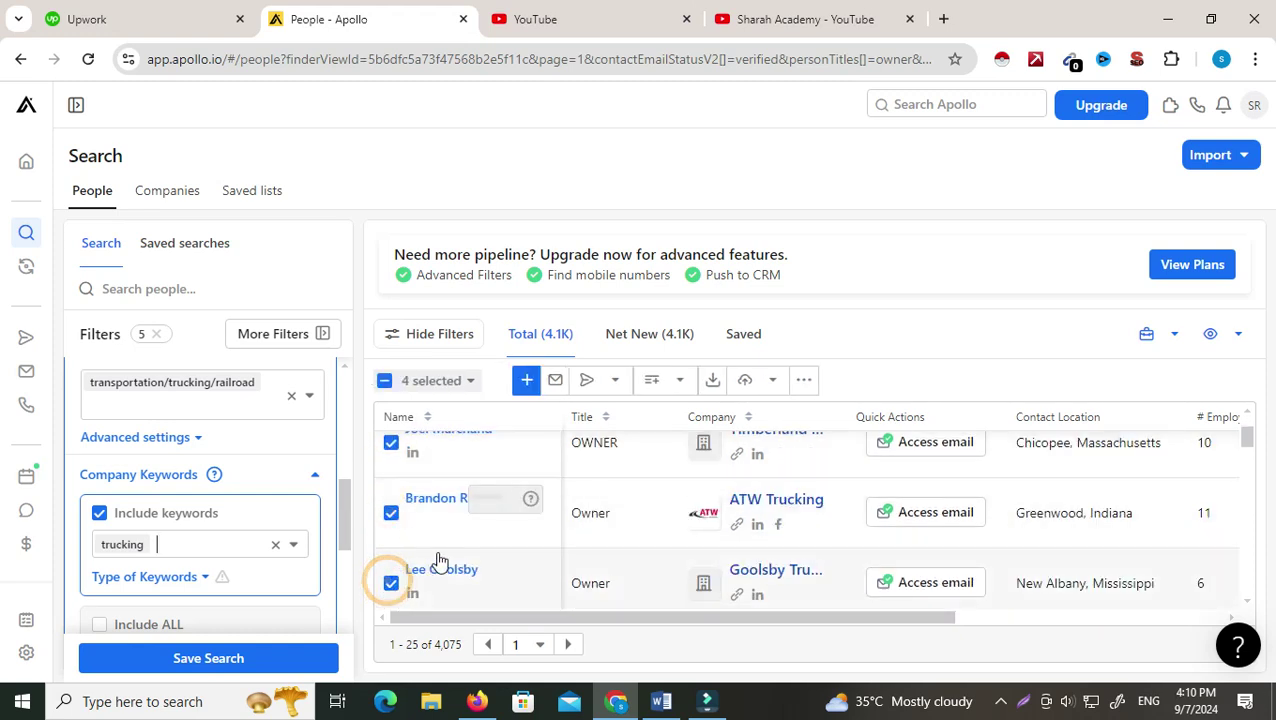
scroll(436, 510, up, 1)
scroll(473, 507, down, 1)
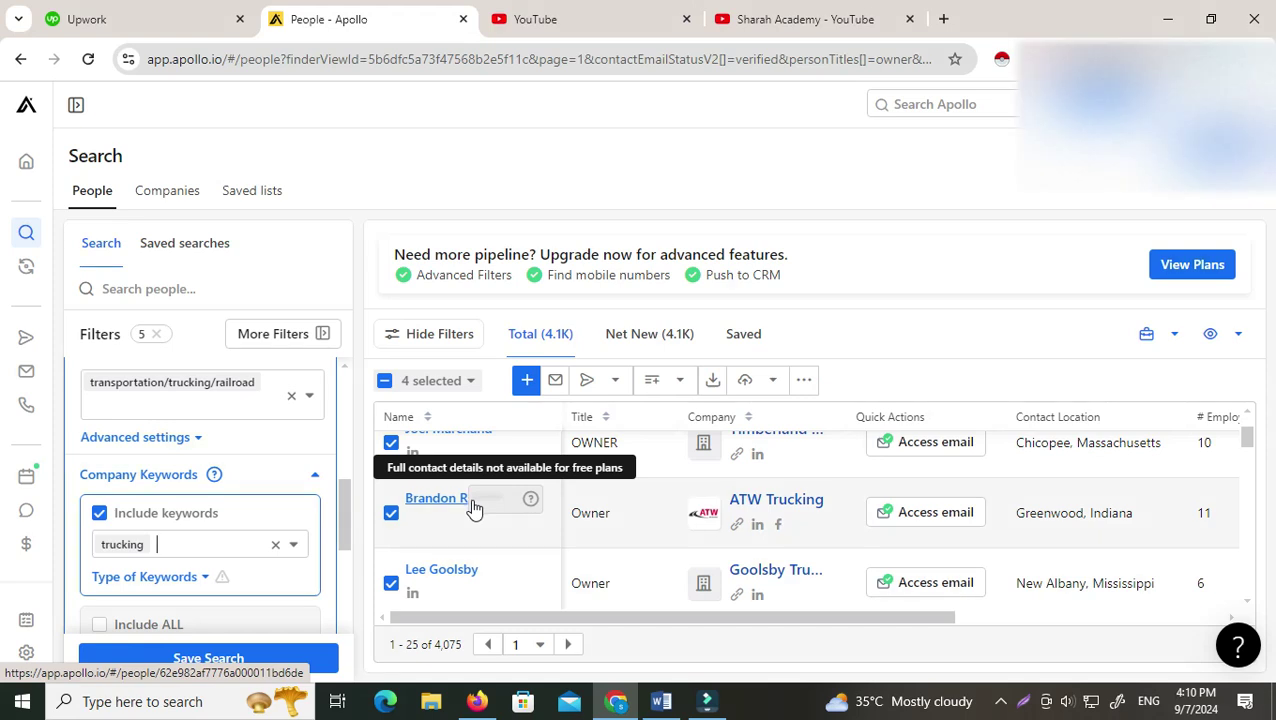
- Look at the account options for the credit usage entry and return to the selected contacts
click(1243, 104)
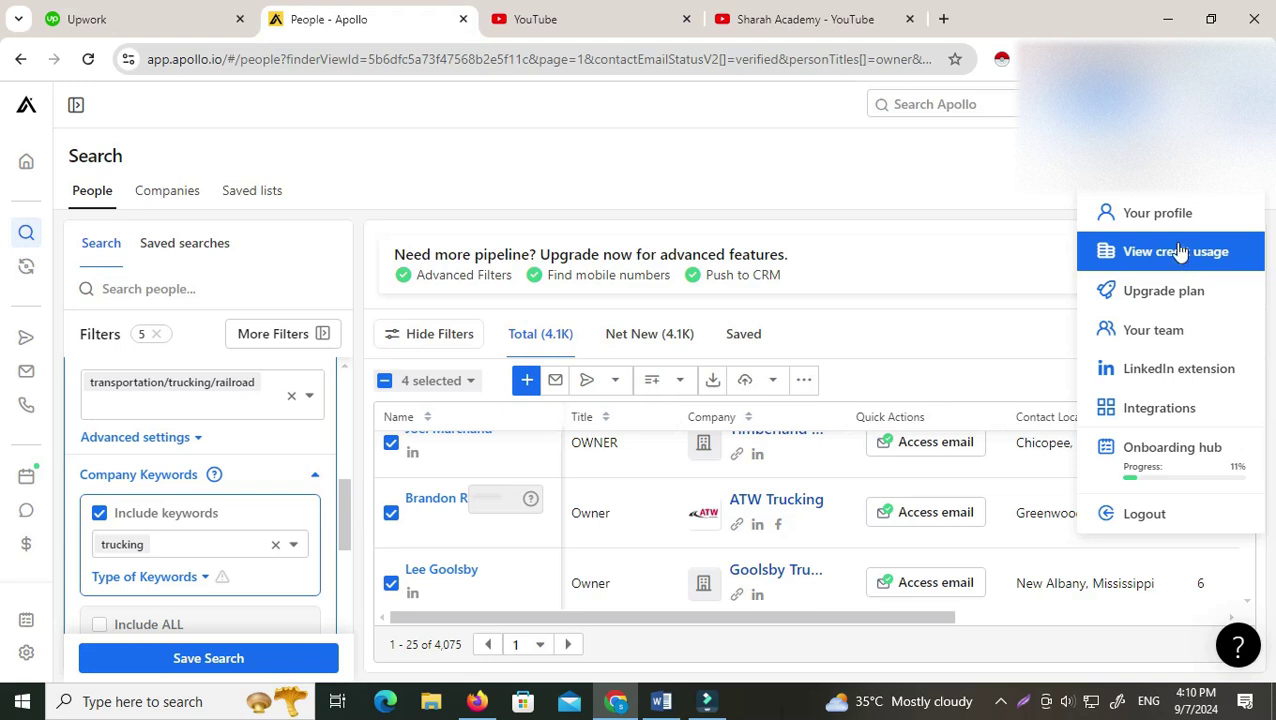
click(798, 182)
scroll(484, 569, up, 2)
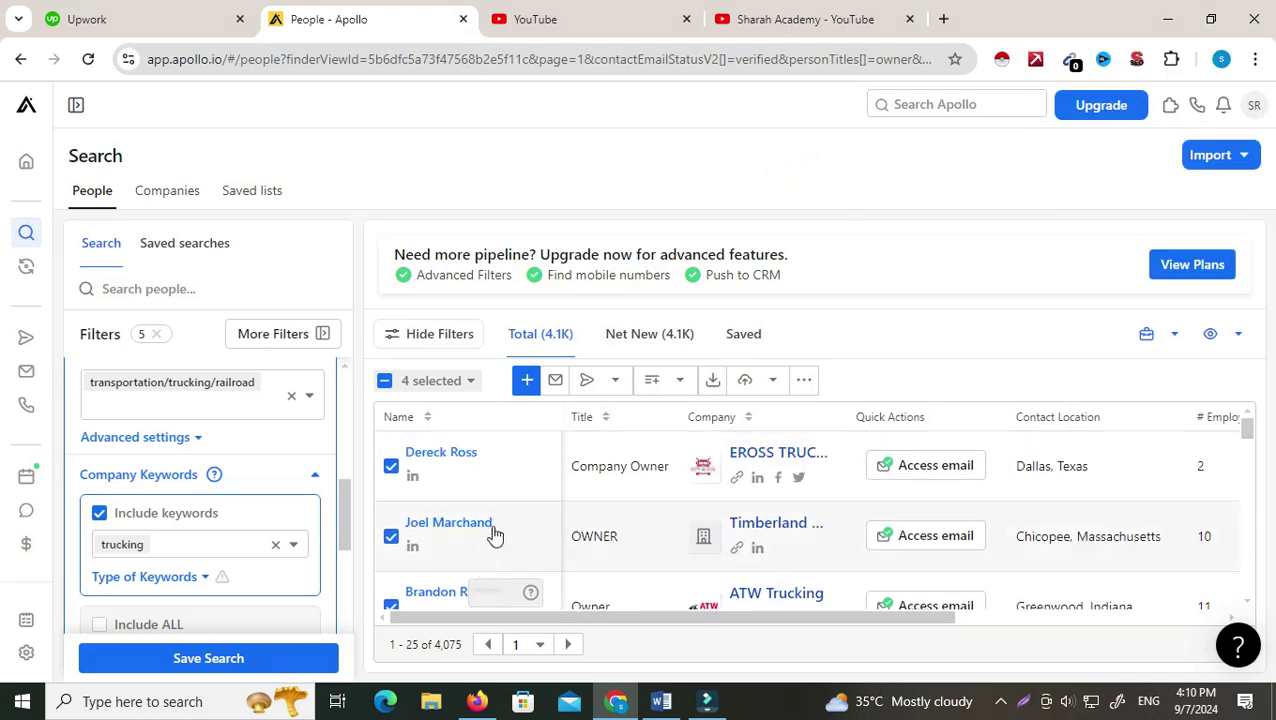
- Export the four selected contacts as a CSV with all emails and download the exported file
click(714, 386)
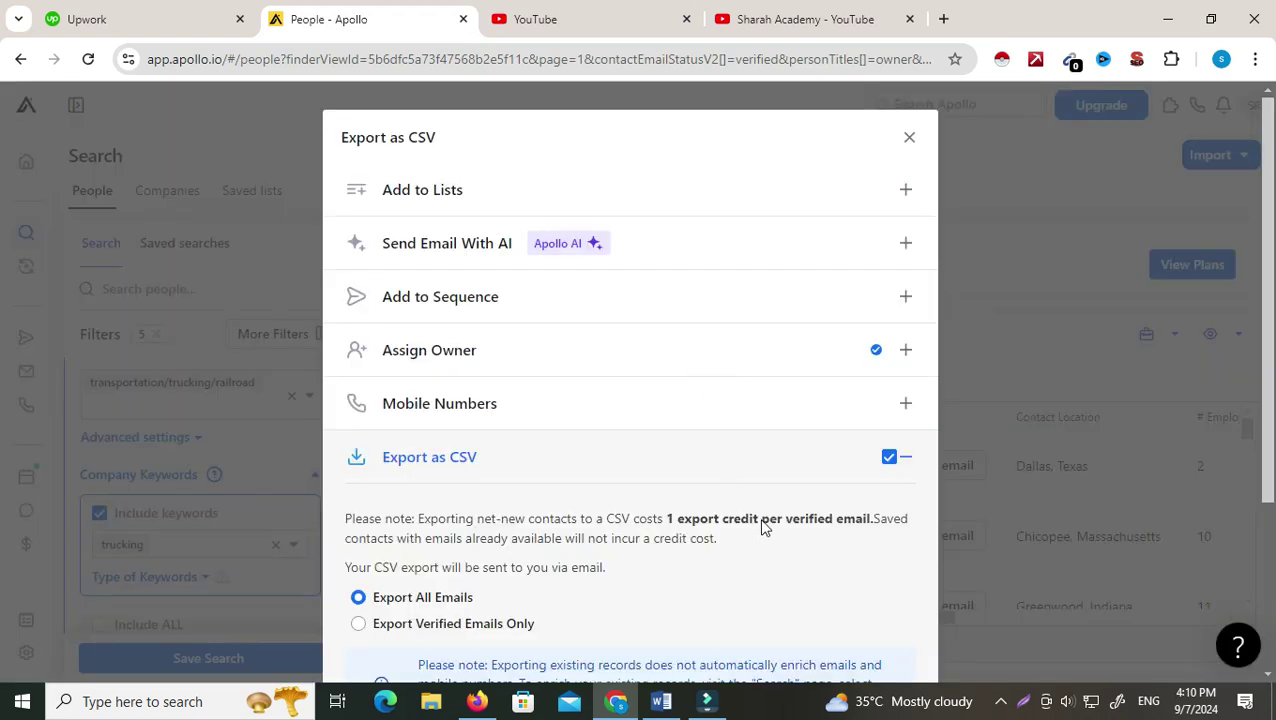
scroll(760, 524, down, 3)
click(891, 623)
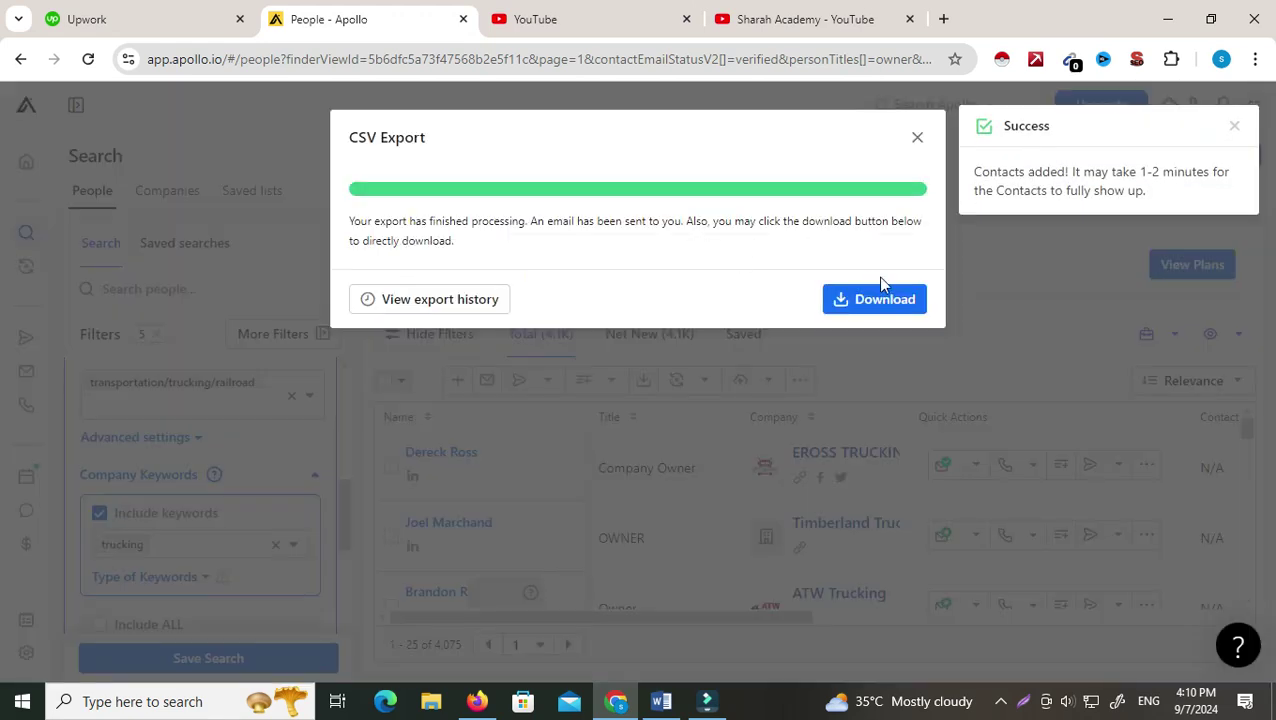
click(886, 298)
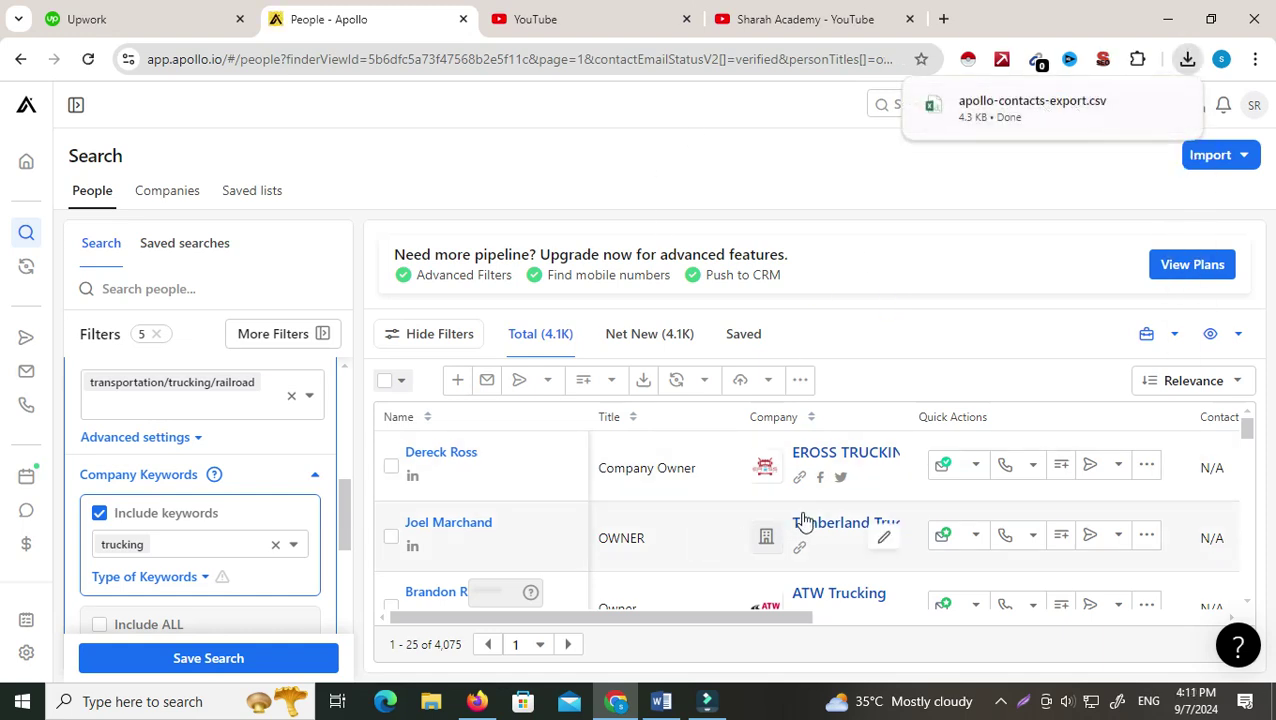
scroll(805, 519, down, 3)
mouse_move(1136, 105)
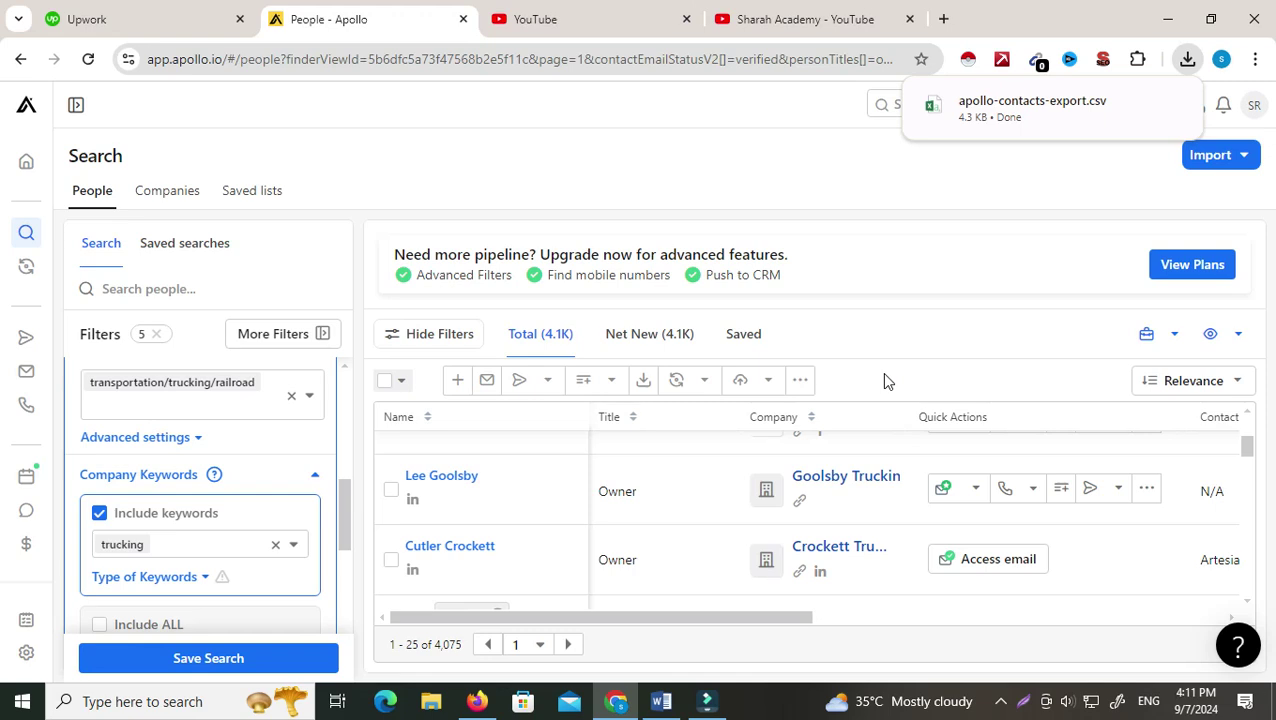
click(1000, 702)
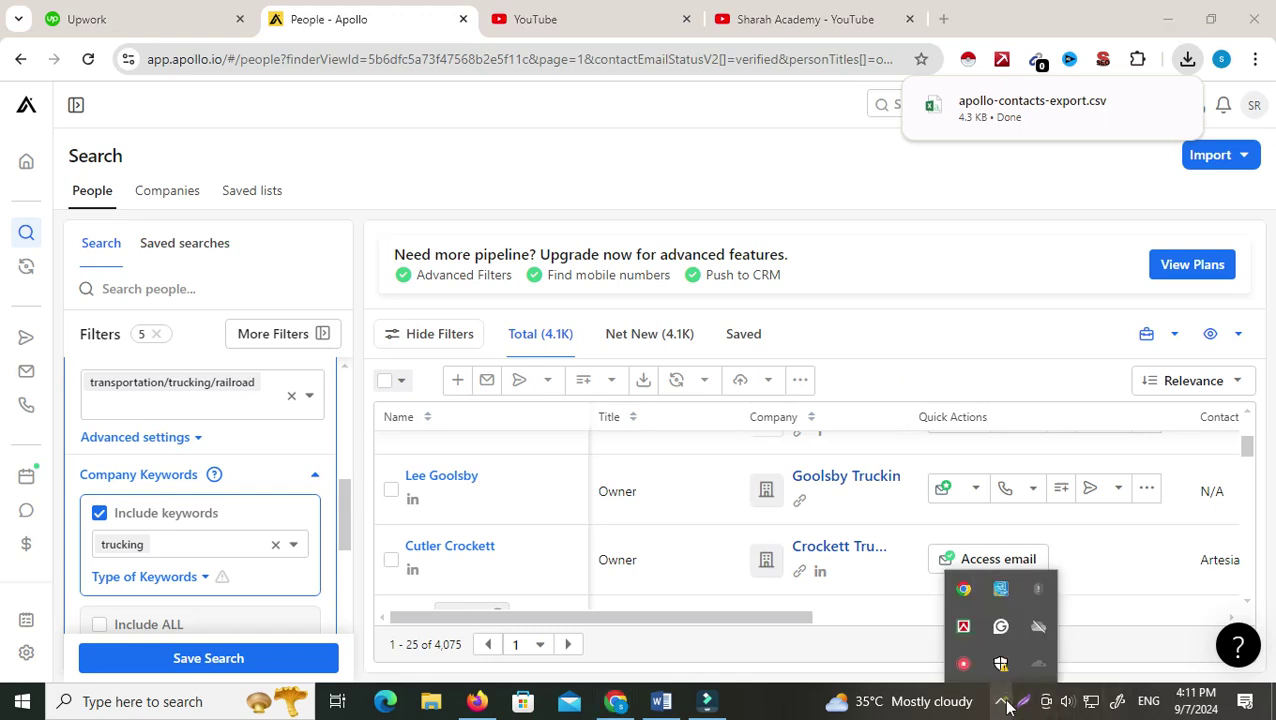